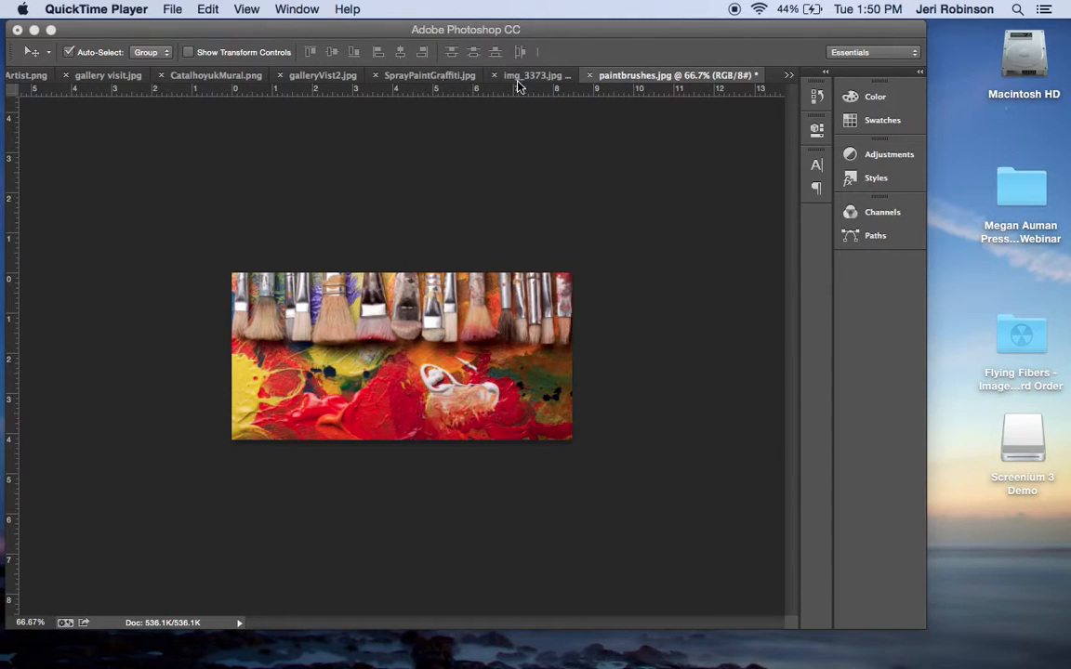
pyautogui.click(479, 78)
pyautogui.click(437, 77)
pyautogui.click(365, 78)
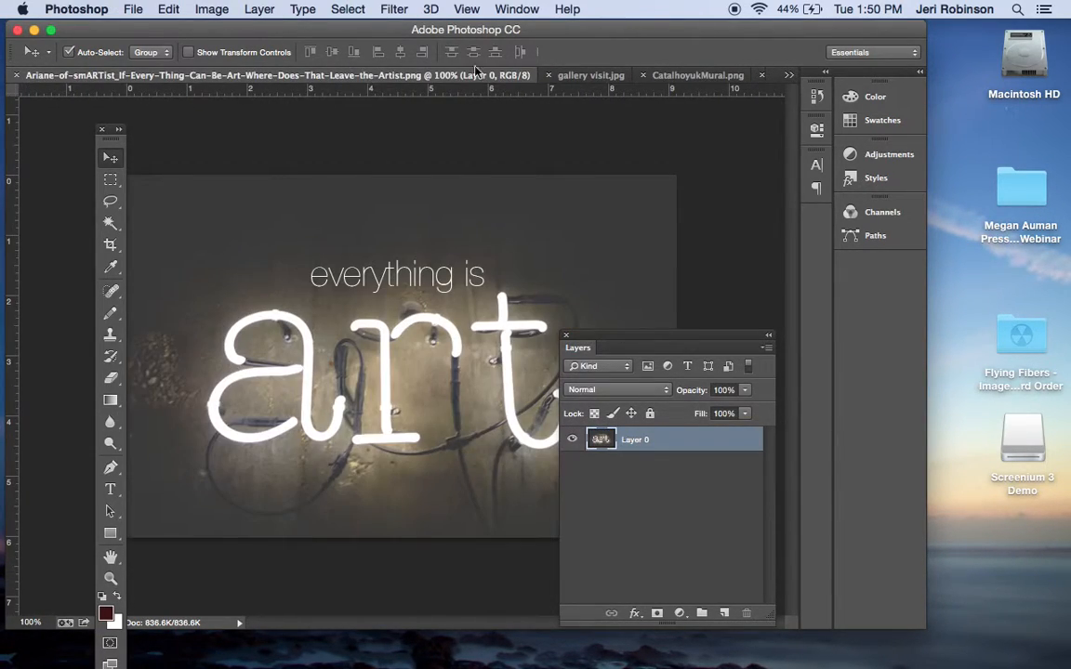
pyautogui.click(603, 75)
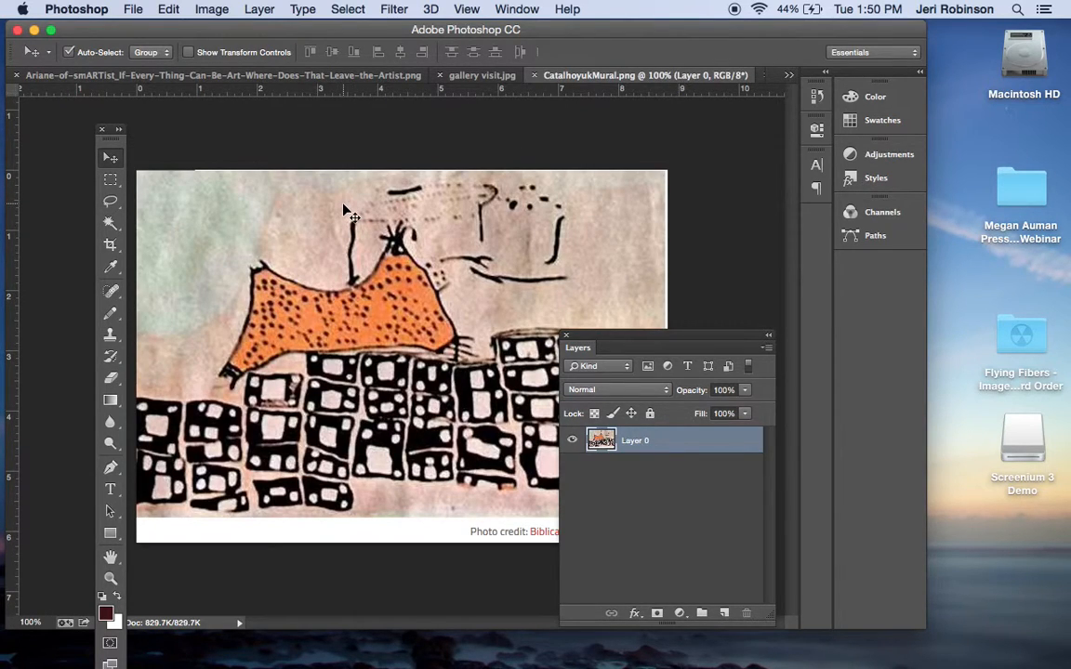
# Create a new transparent 7 by 5 inch RGB document at 72 pixels/inch named "layer demonstration"
pyautogui.click(137, 10)
pyautogui.click(149, 30)
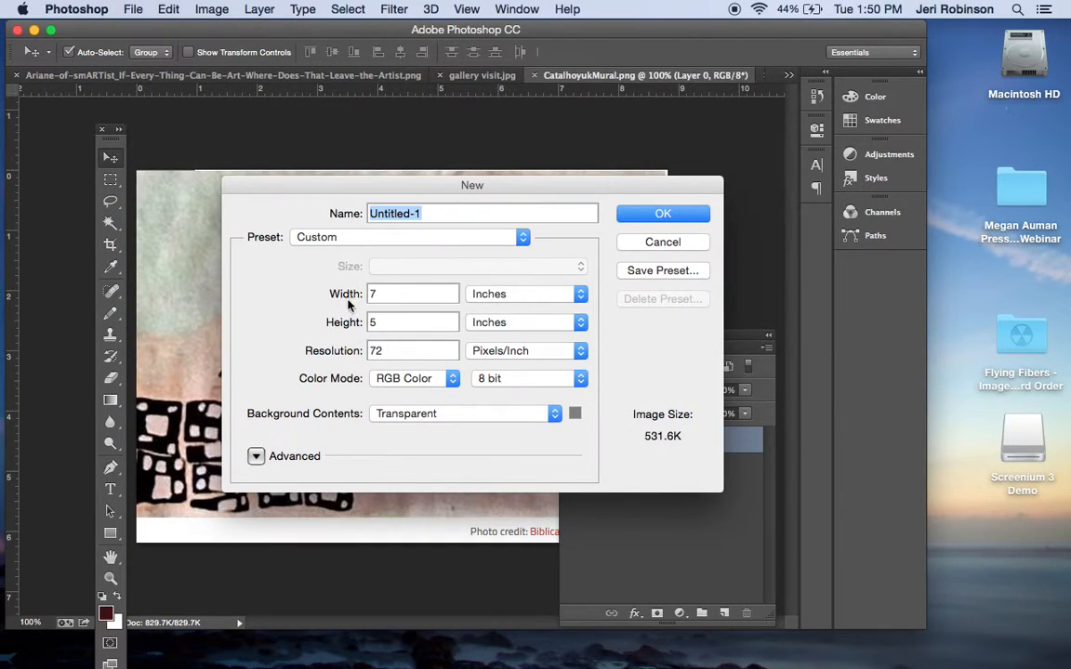
pyautogui.write('layer de')
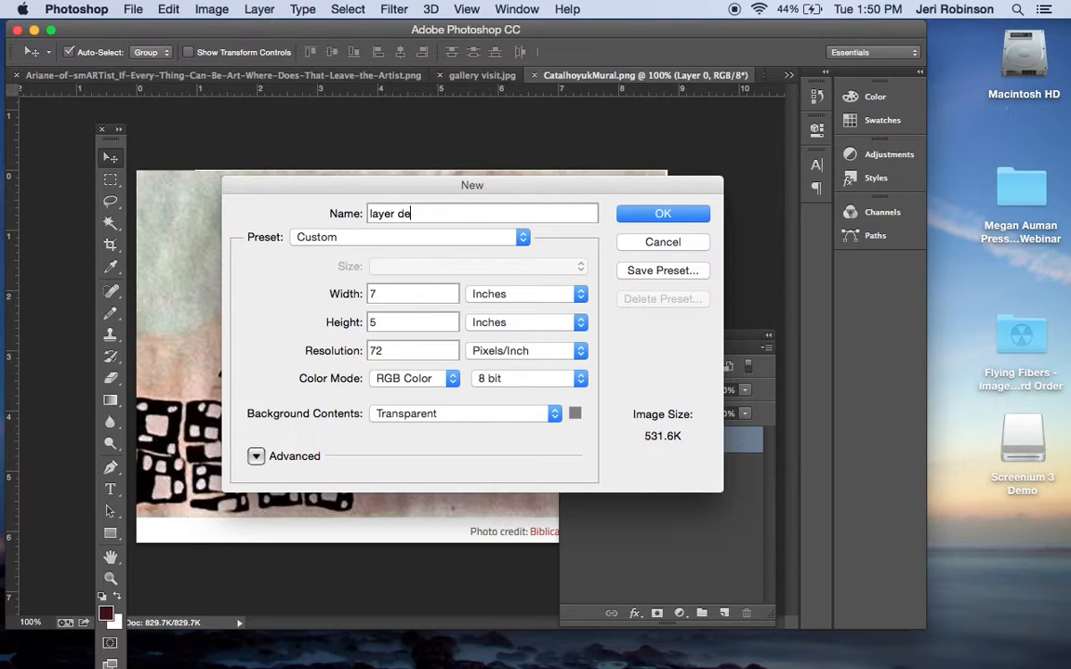
pyautogui.write('omnstration')
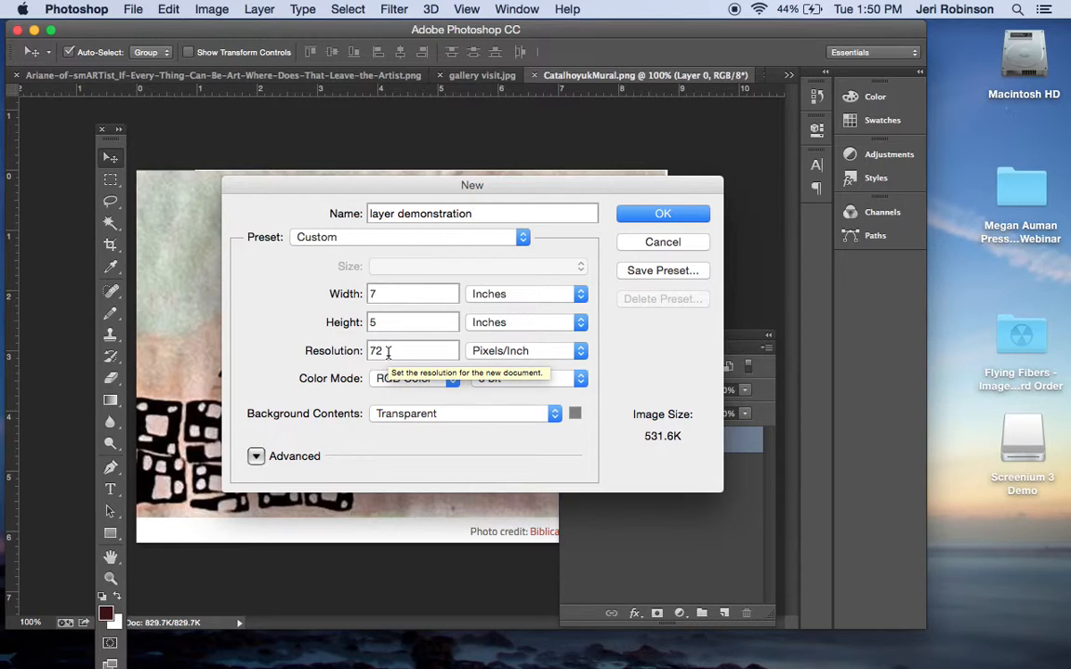
pyautogui.click(656, 214)
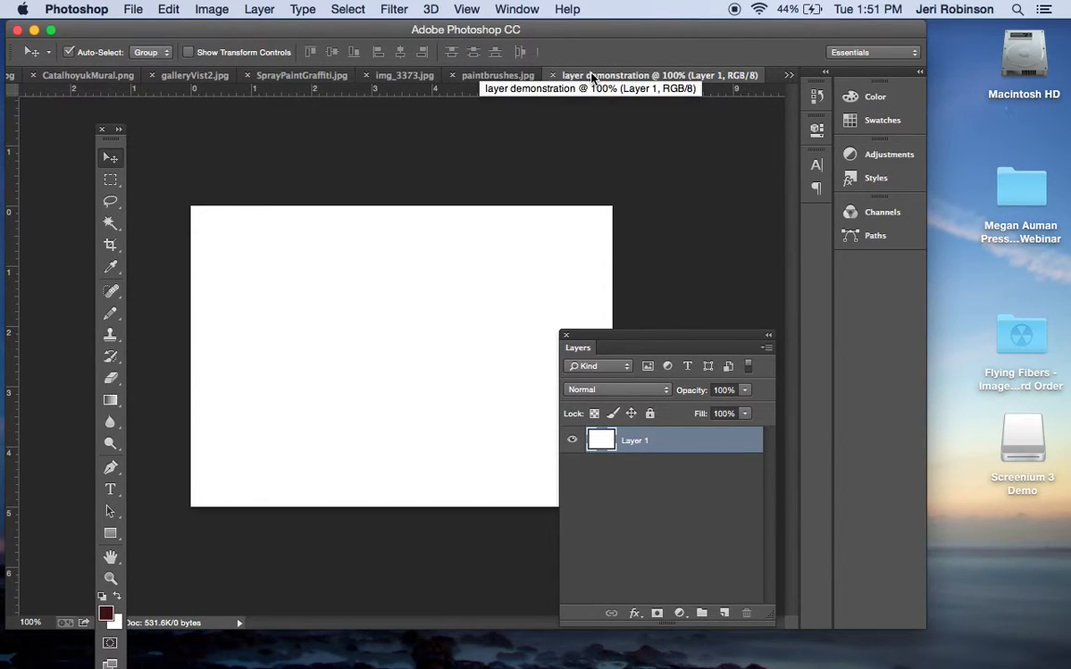
# Move the Layers panel higher and check the layers of paintbrushes.jpg and SprayPaintGraffiti.jpg
pyautogui.moveTo(632, 334); pyautogui.dragTo(622, 204)
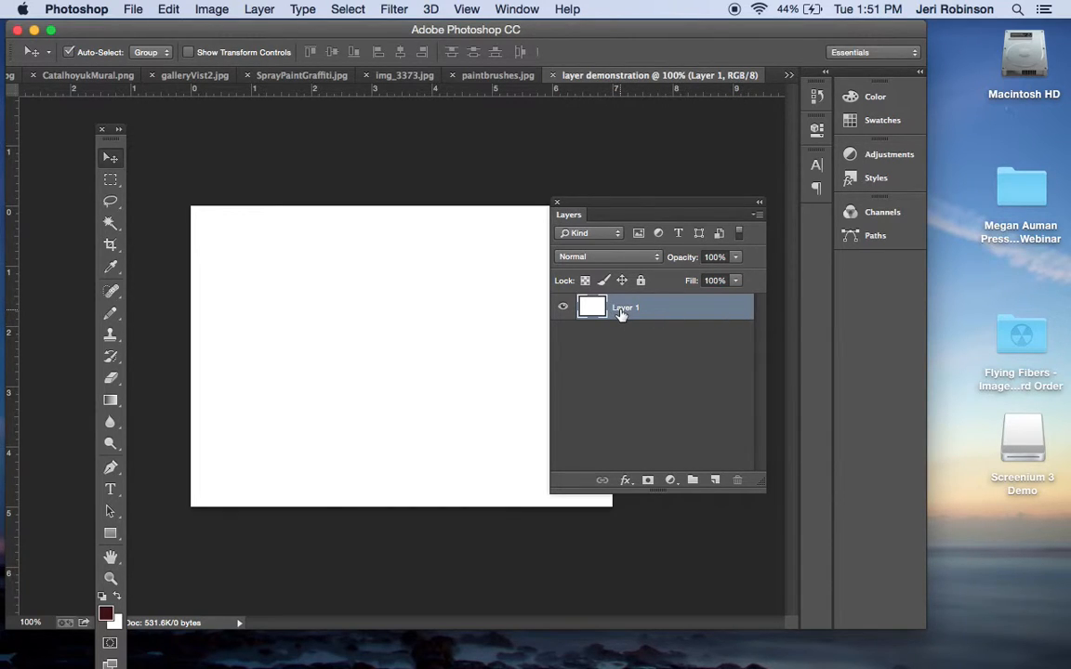
pyautogui.click(487, 75)
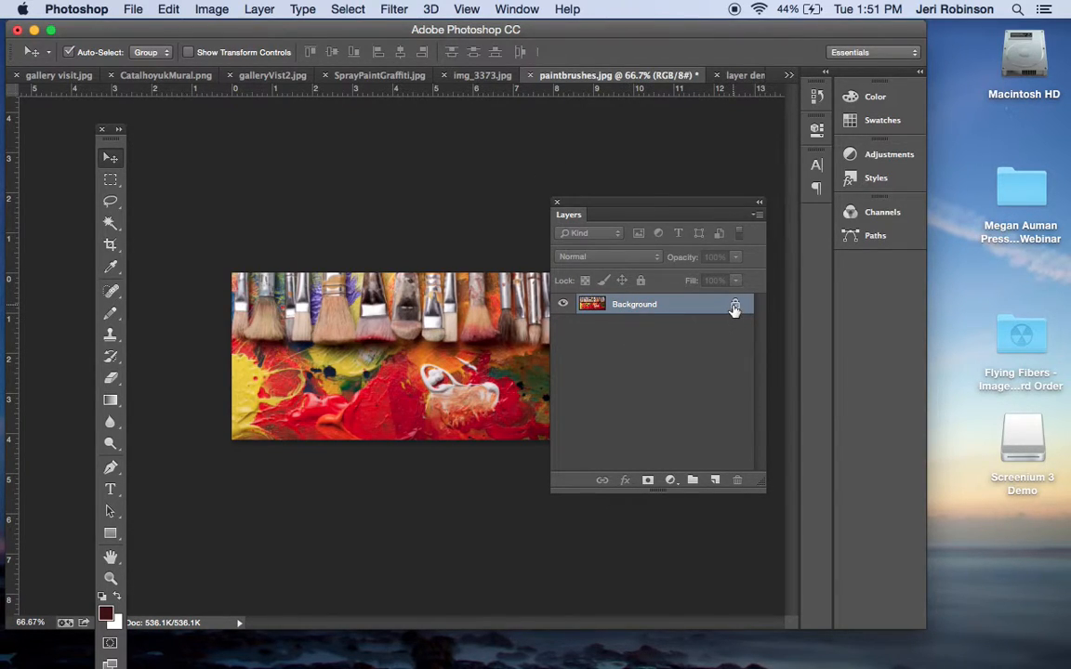
pyautogui.click(390, 76)
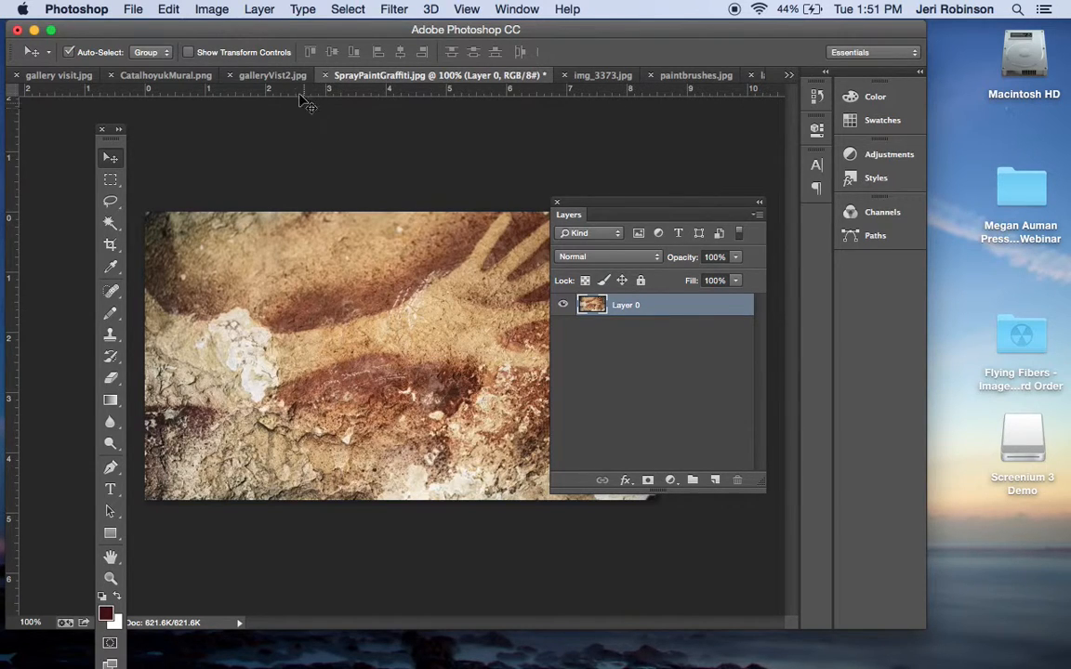
# Unlock the background layer of galleryVist2.jpg and rename it "students in gallery"
pyautogui.click(264, 78)
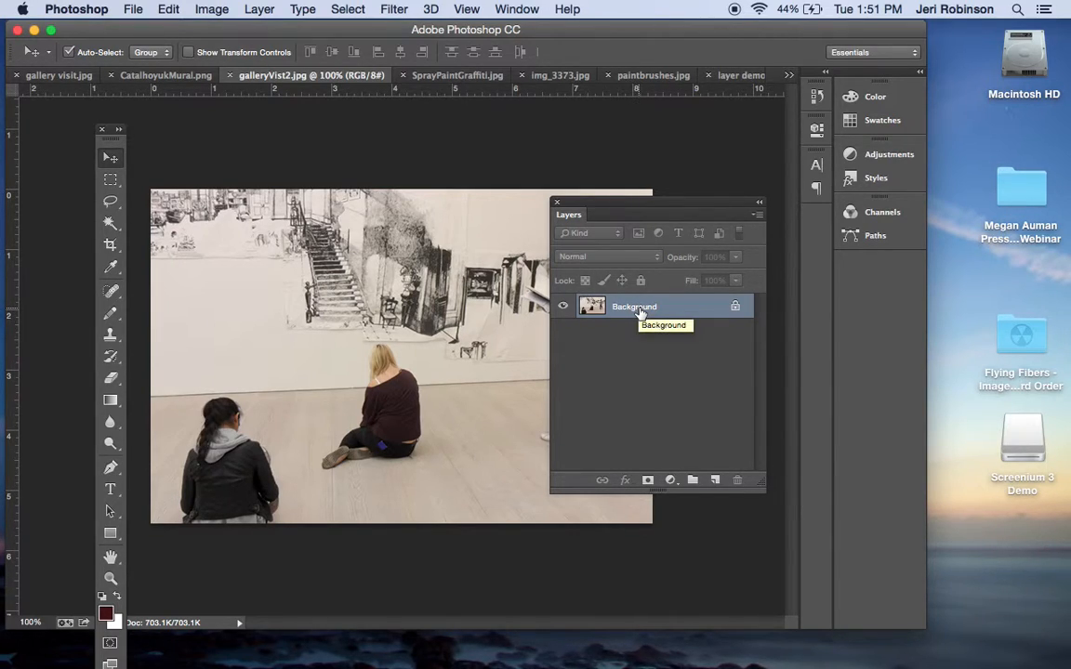
pyautogui.click(736, 308)
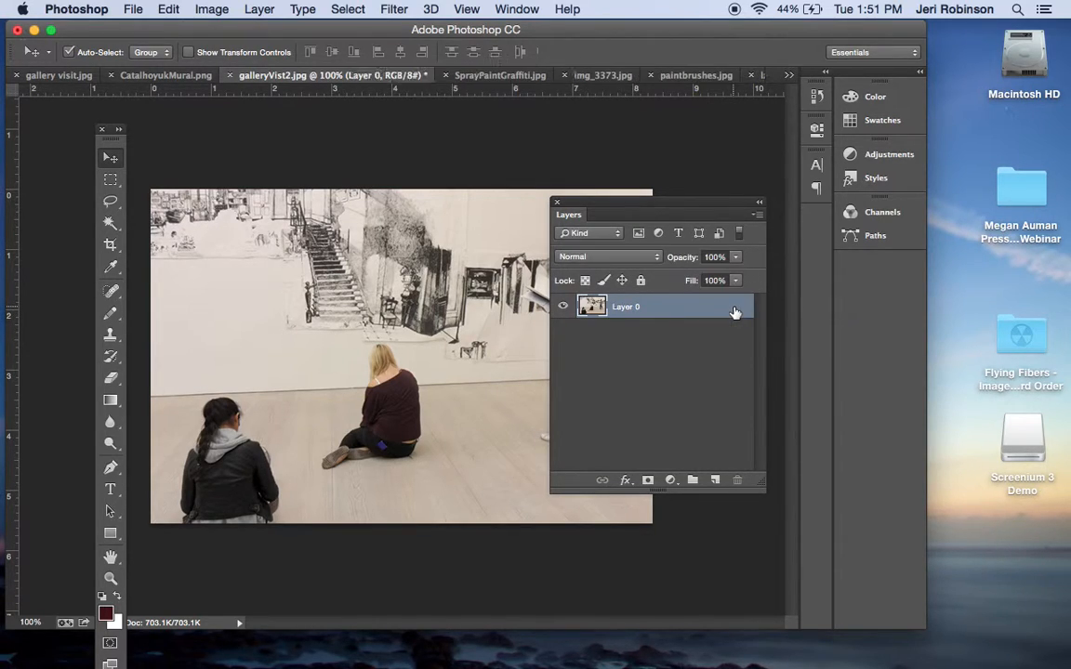
pyautogui.doubleClick(623, 307)
pyautogui.write('students in gallery')
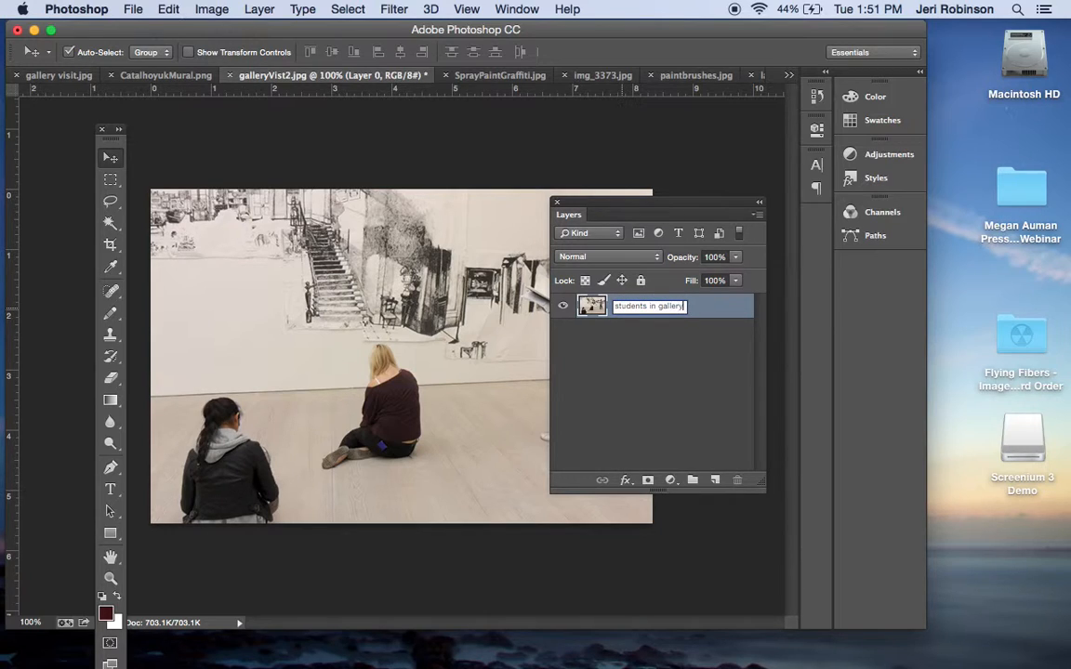
pyautogui.press('Return')
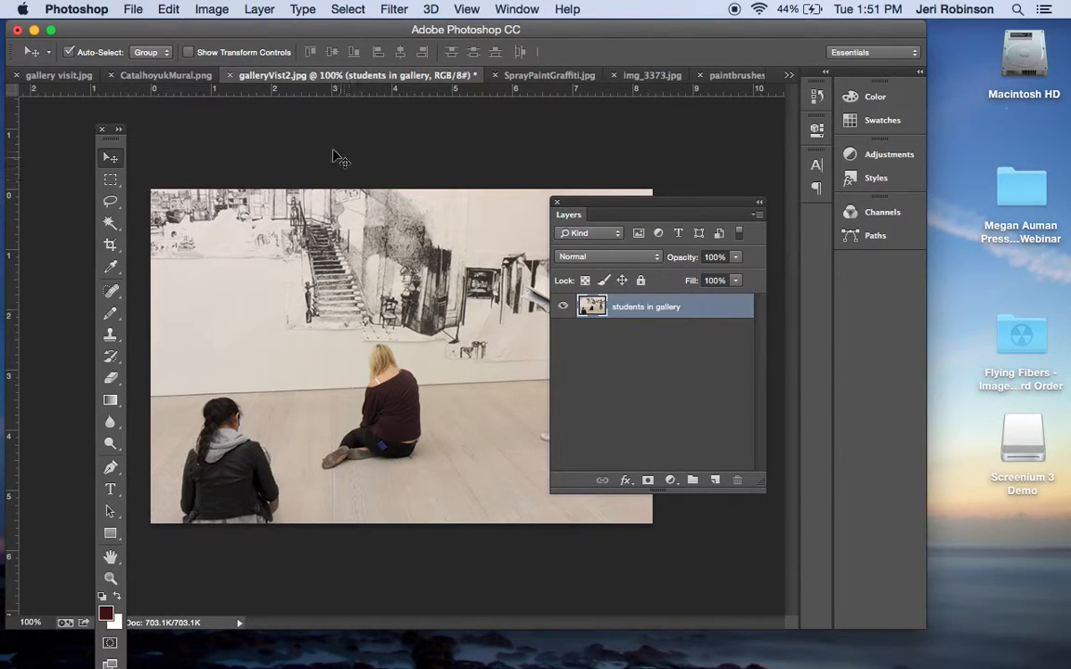
# Rename the layer of CatalhoyukMural.png to "cave painting"
pyautogui.click(168, 75)
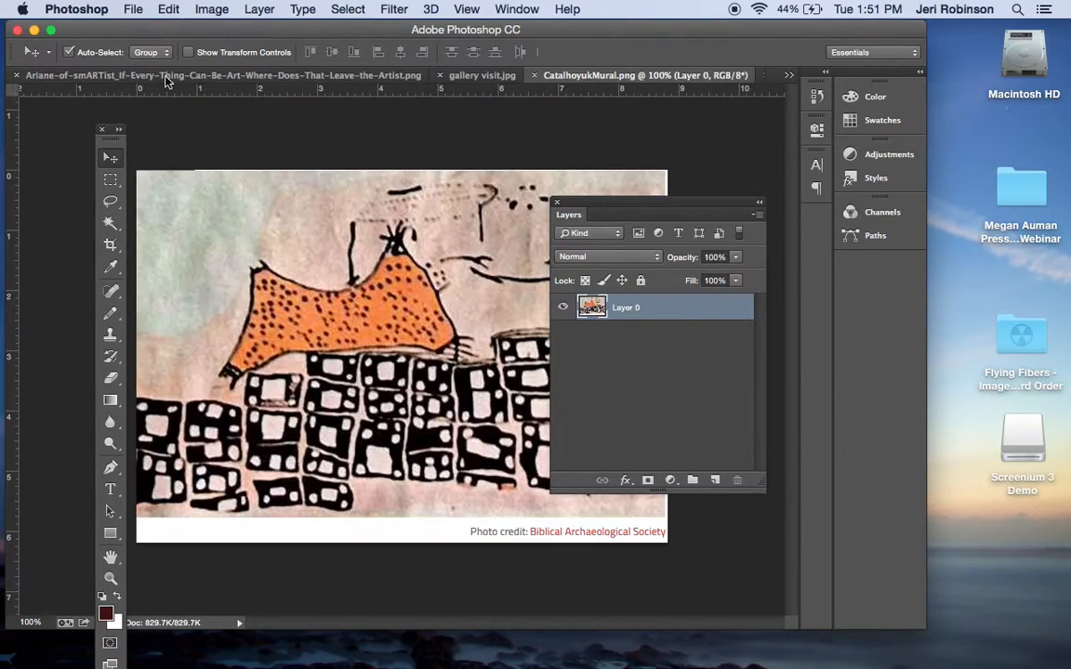
pyautogui.doubleClick(628, 308)
pyautogui.write('paintin')
pyautogui.press('BackSpace')
pyautogui.press('BackSpace')
pyautogui.press('BackSpace')
pyautogui.press('BackSpace')
pyautogui.press('BackSpace')
pyautogui.write('ainting')
pyautogui.press('Return')
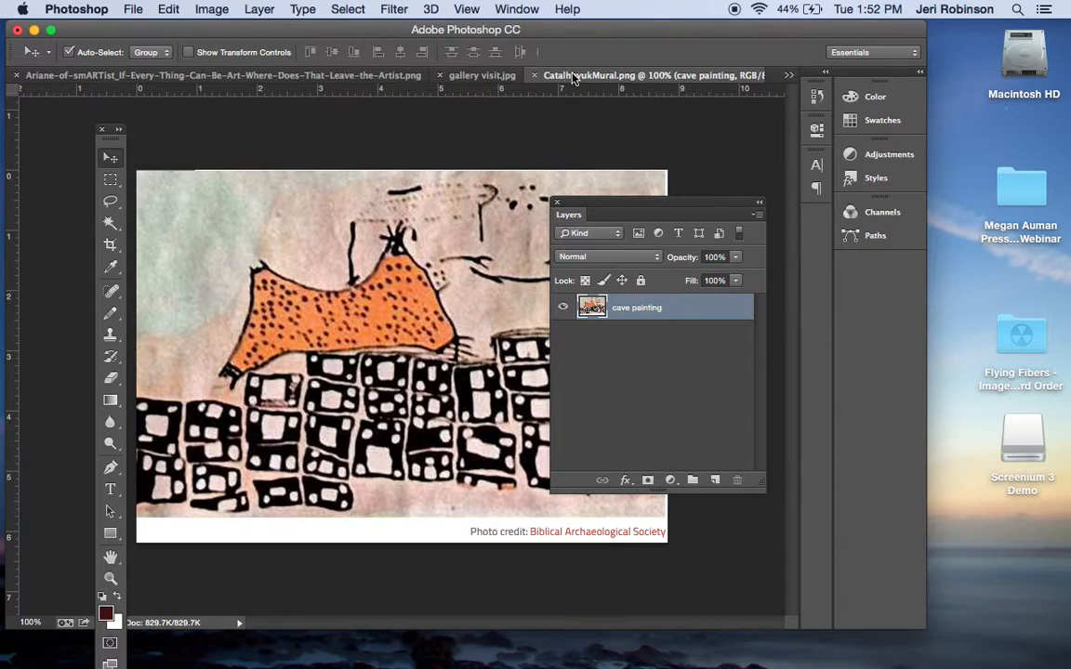
# Unlock the background layer of gallery visit.jpg and rename it "gallery visit"
pyautogui.click(465, 76)
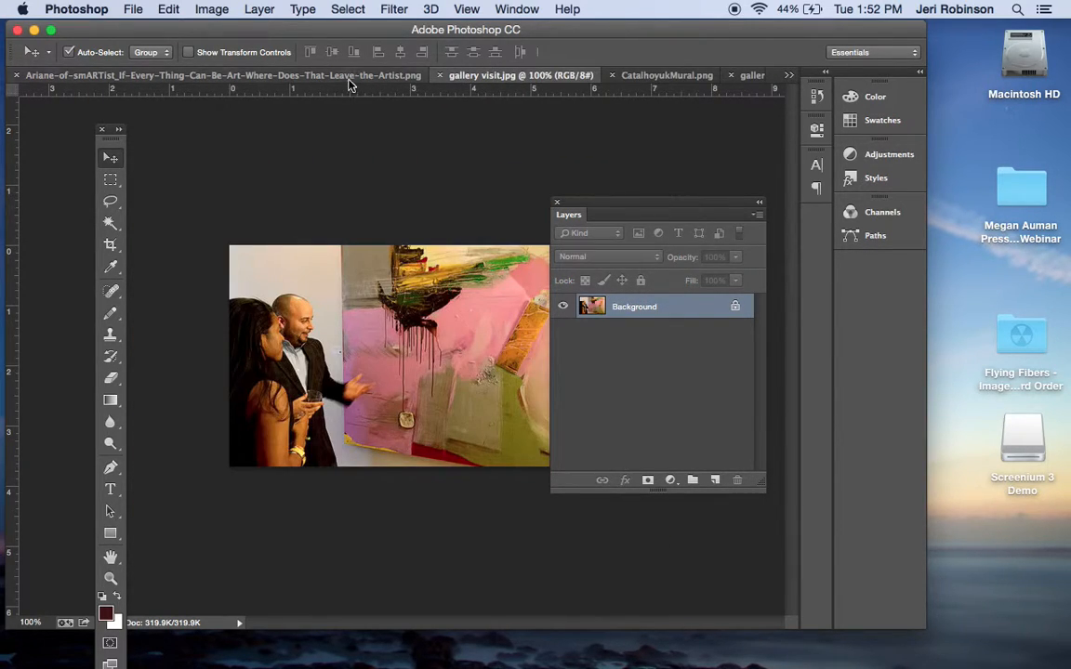
pyautogui.click(734, 306)
pyautogui.doubleClick(619, 312)
pyautogui.write('aallery visit')
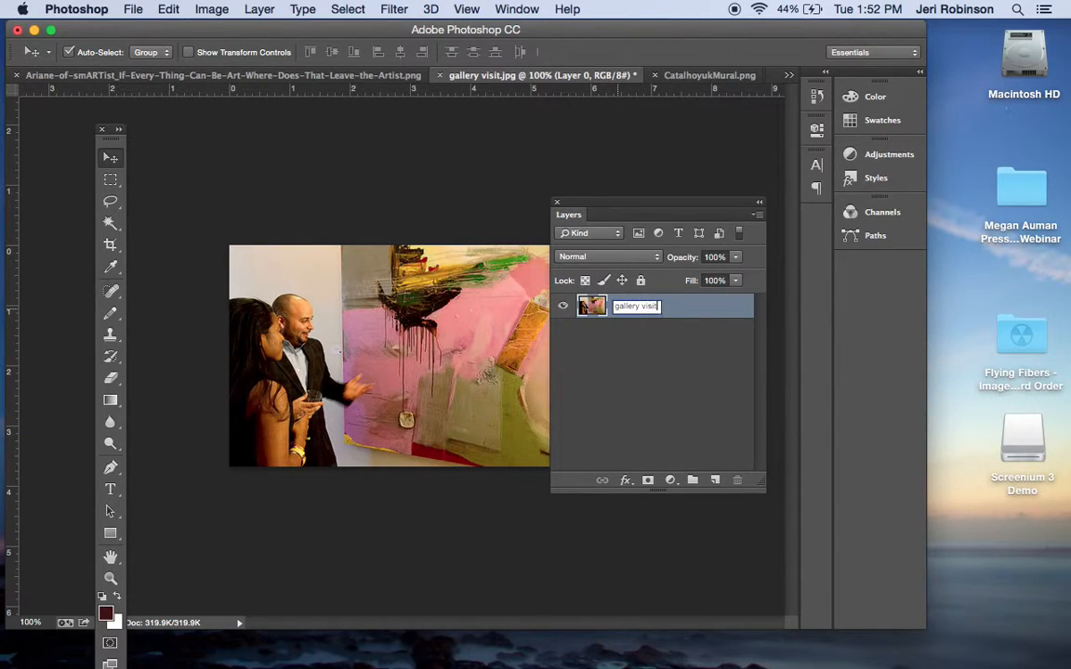
pyautogui.press('Return')
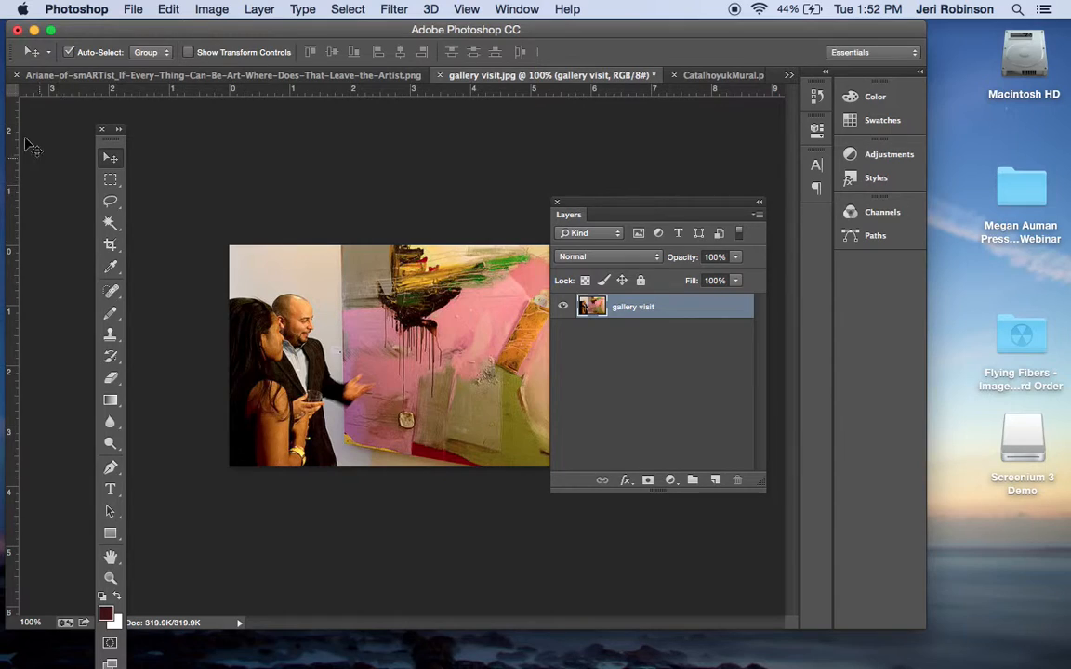
# Switch to the layer demonstration document
pyautogui.click(789, 81)
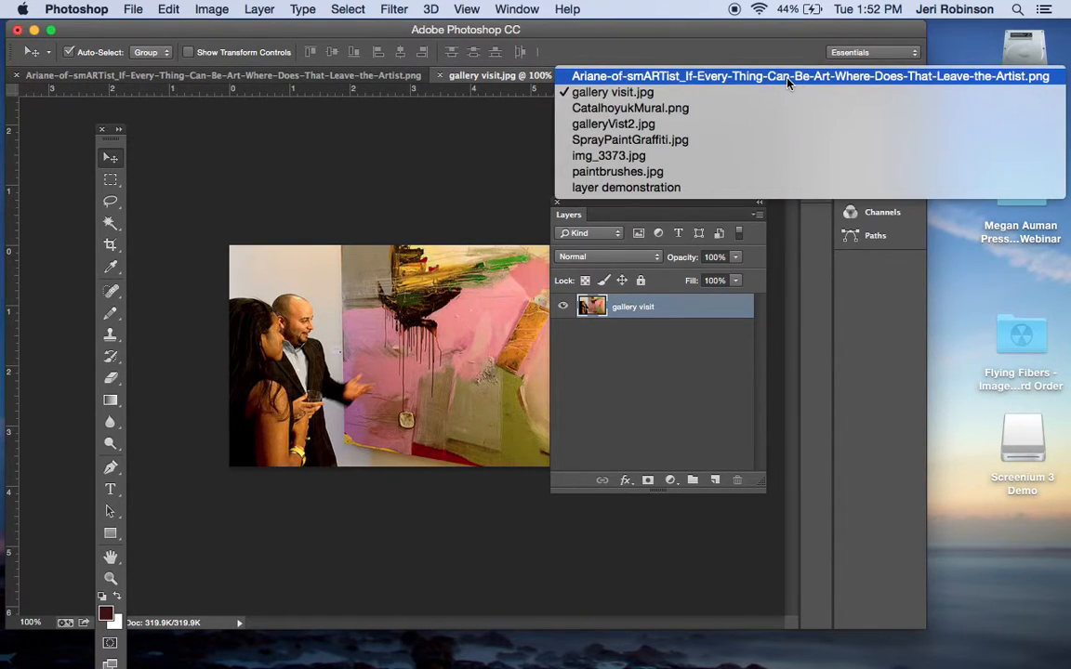
pyautogui.click(650, 189)
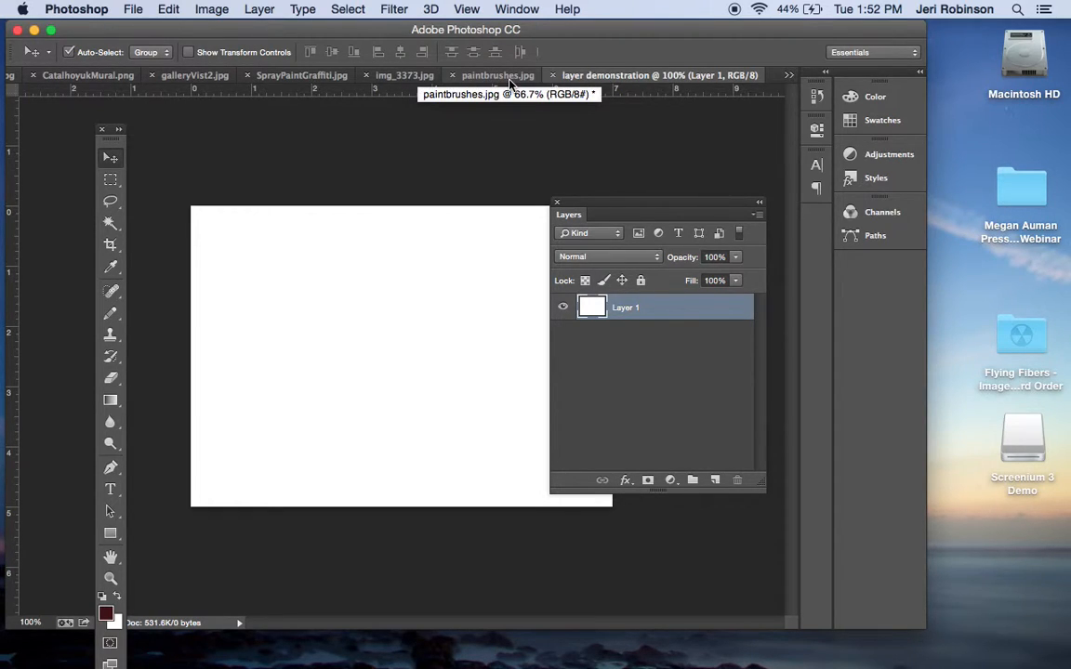
pyautogui.click(516, 8)
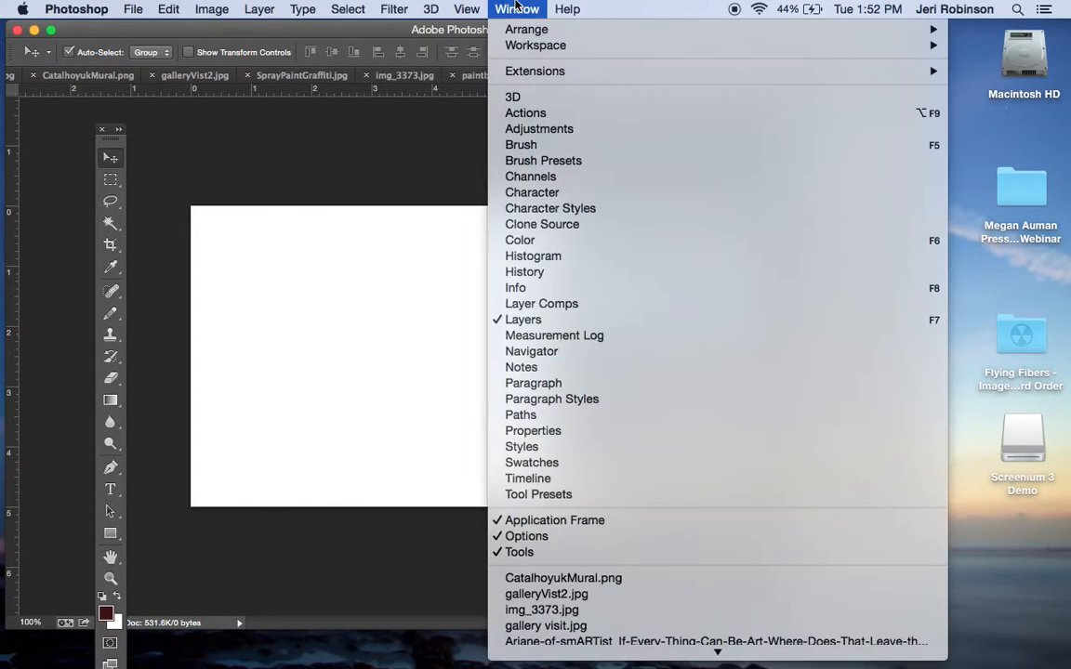
pyautogui.moveTo(469, 17)
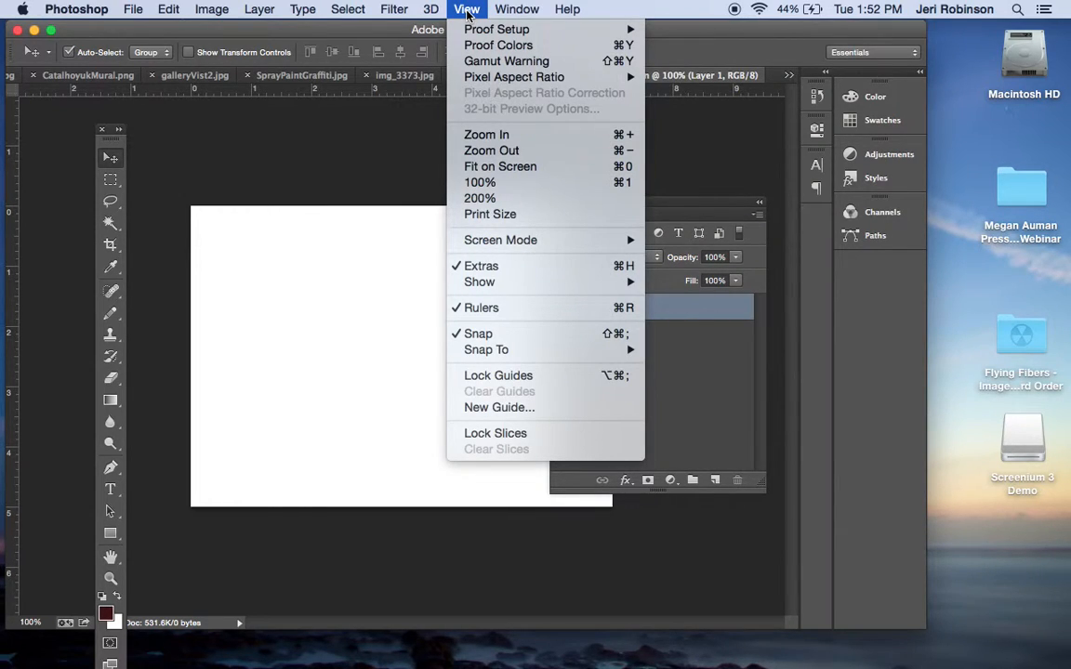
pyautogui.moveTo(487, 247)
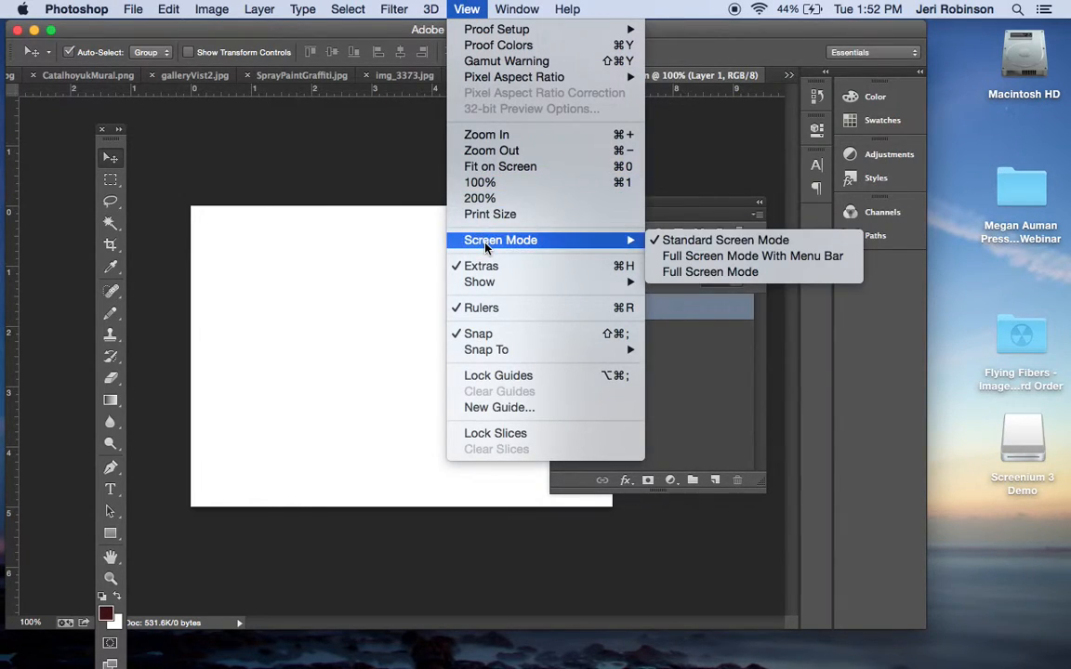
pyautogui.click(362, 178)
# Undock all the image documents into floating windows beside the workspace, leaving only layer demonstration docked, and make it active
pyautogui.click(471, 78)
pyautogui.click(564, 78)
pyautogui.moveTo(564, 78)
pyautogui.mouseDown()
pyautogui.moveTo(866, 258)
pyautogui.moveTo(878, 277)
pyautogui.mouseUp()
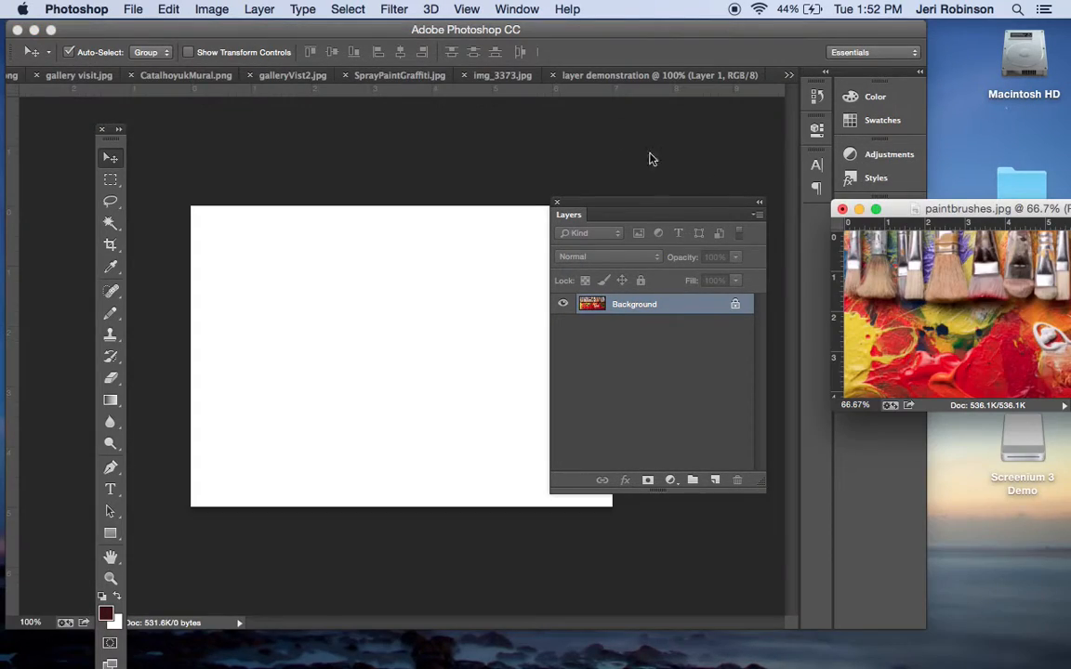
pyautogui.moveTo(491, 81)
pyautogui.mouseDown()
pyautogui.moveTo(854, 257)
pyautogui.moveTo(484, 82)
pyautogui.moveTo(688, 162)
pyautogui.moveTo(851, 282)
pyautogui.mouseUp()
pyautogui.moveTo(462, 77); pyautogui.dragTo(848, 287)
pyautogui.moveTo(425, 74); pyautogui.dragTo(937, 334)
pyautogui.moveTo(390, 74); pyautogui.dragTo(907, 316)
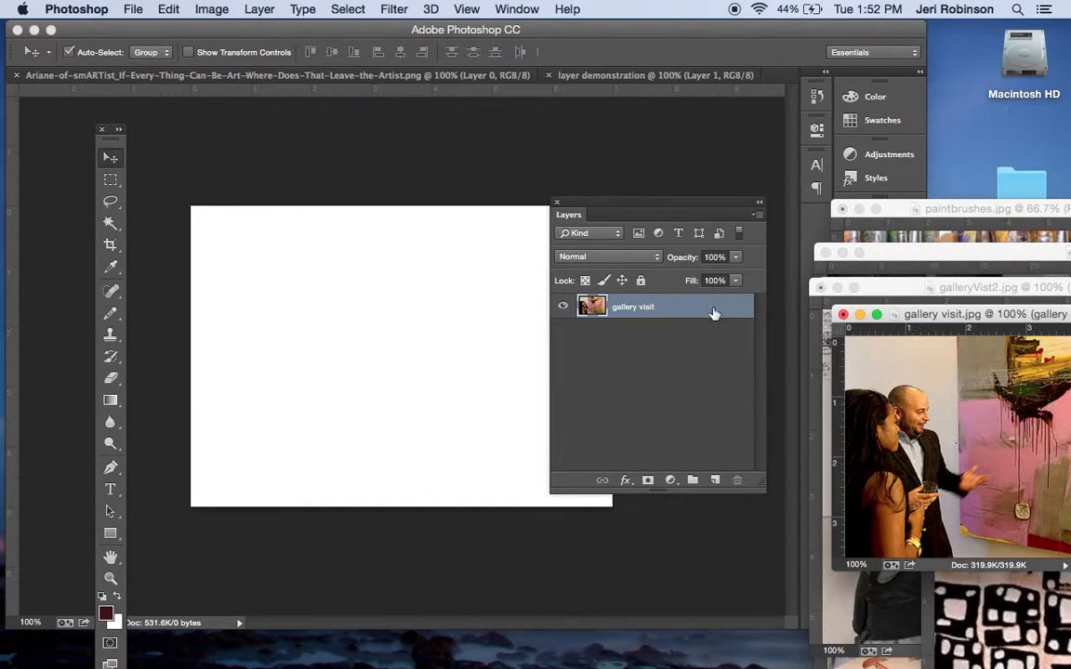
pyautogui.moveTo(318, 78); pyautogui.dragTo(939, 270)
pyautogui.click(495, 126)
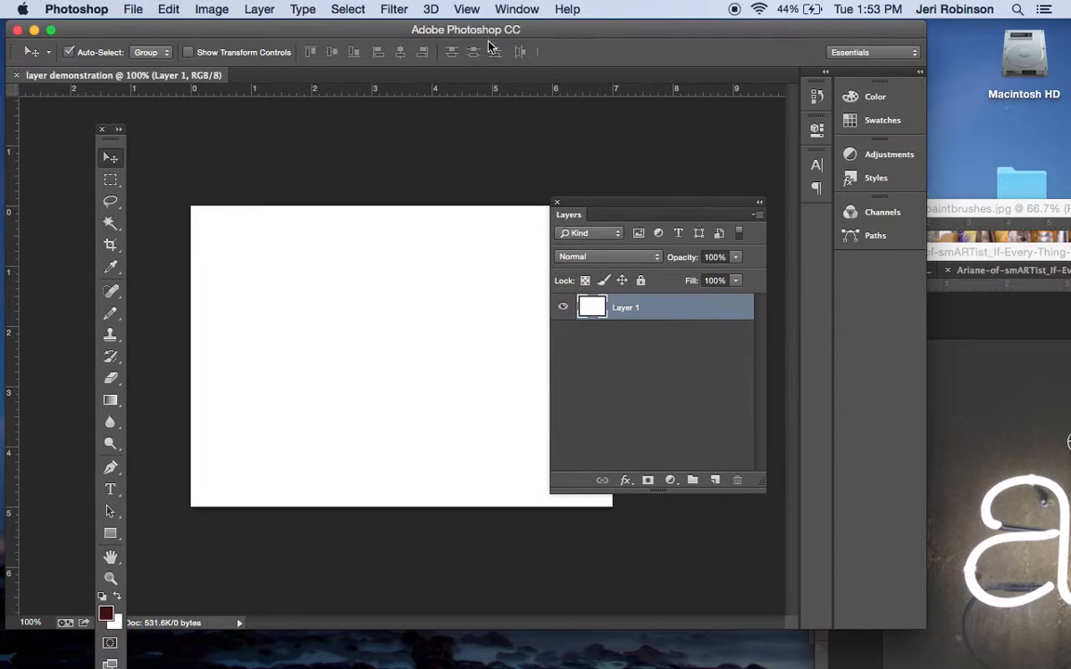
# Copy the neon "art" image into layer demonstration and position it with white margins along its left and top edges
pyautogui.click(514, 10)
pyautogui.scroll(-3, 578, 544)
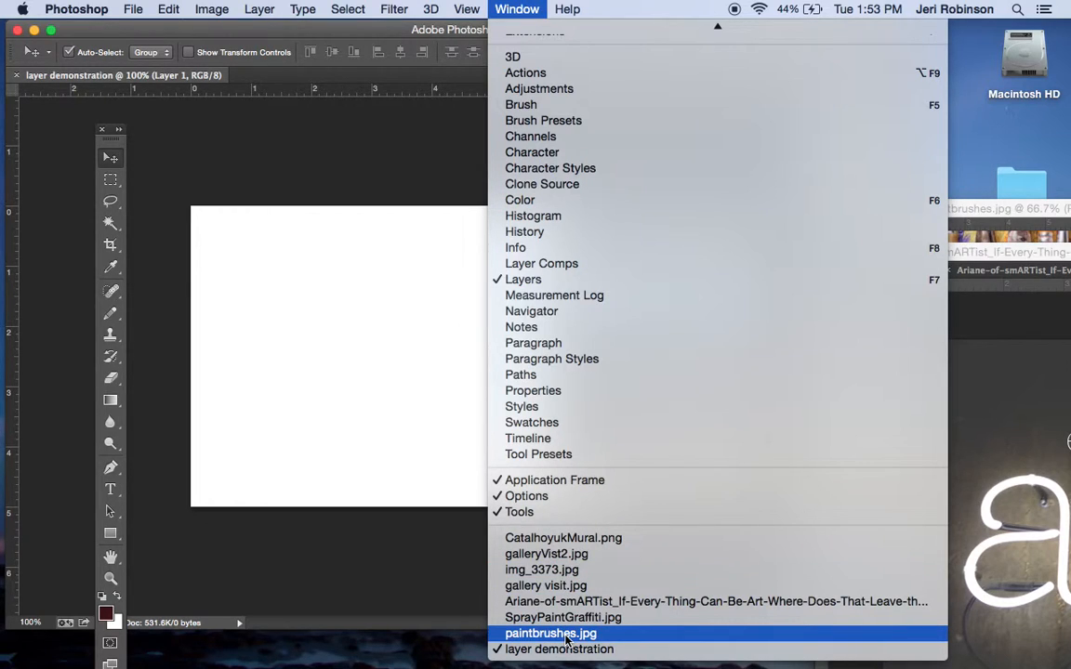
pyautogui.click(568, 570)
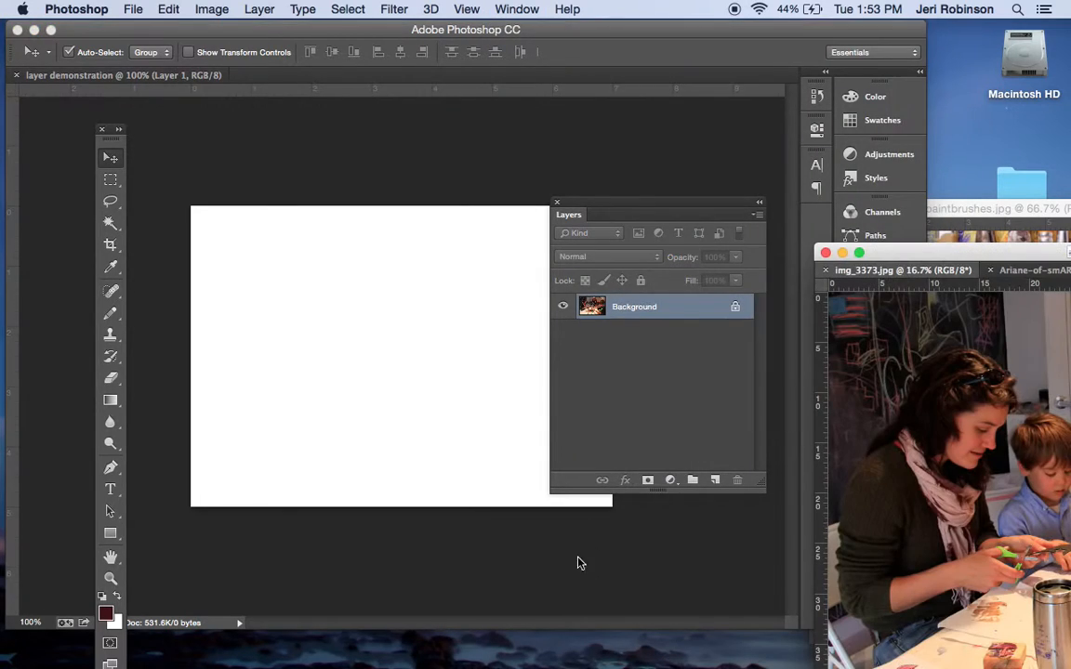
pyautogui.click(1027, 269)
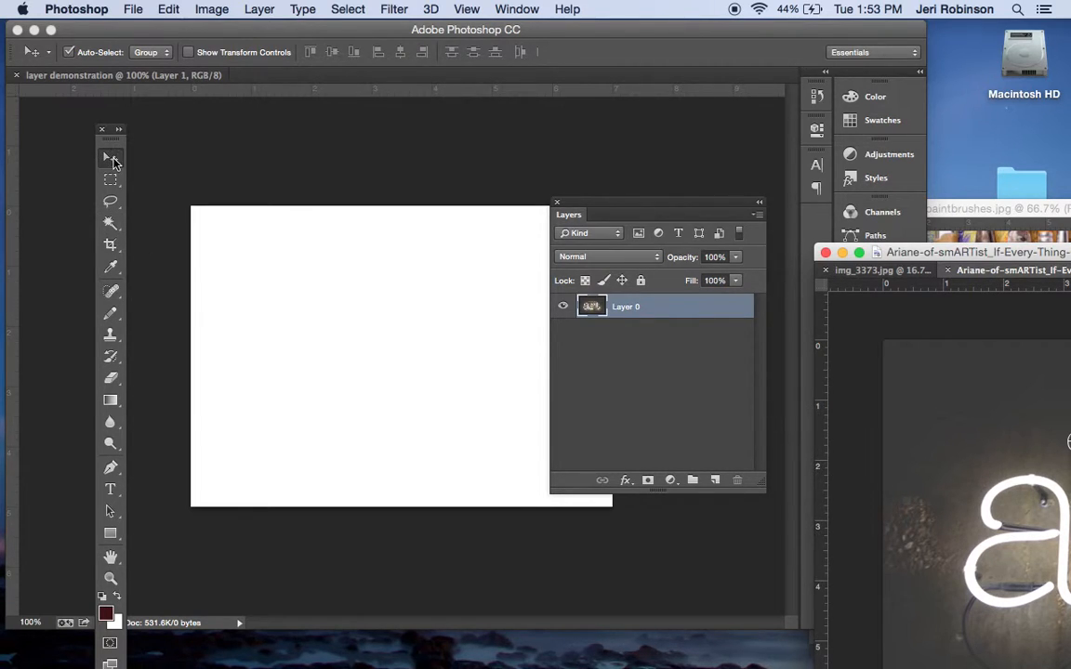
pyautogui.click(976, 513)
pyautogui.moveTo(976, 514); pyautogui.dragTo(367, 348)
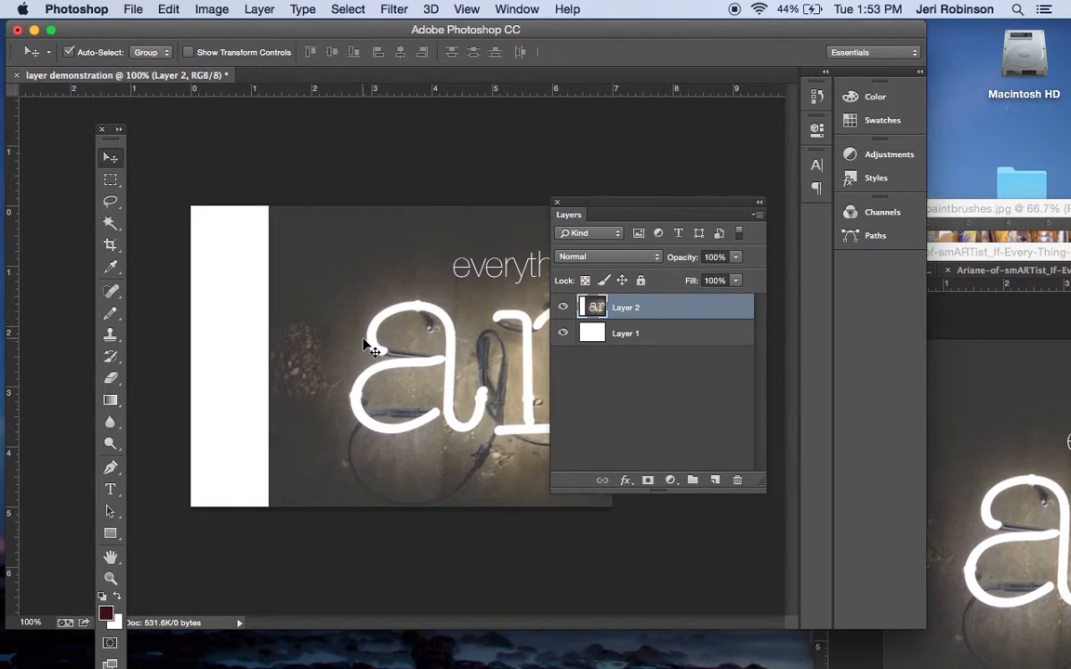
pyautogui.moveTo(467, 302); pyautogui.dragTo(440, 368)
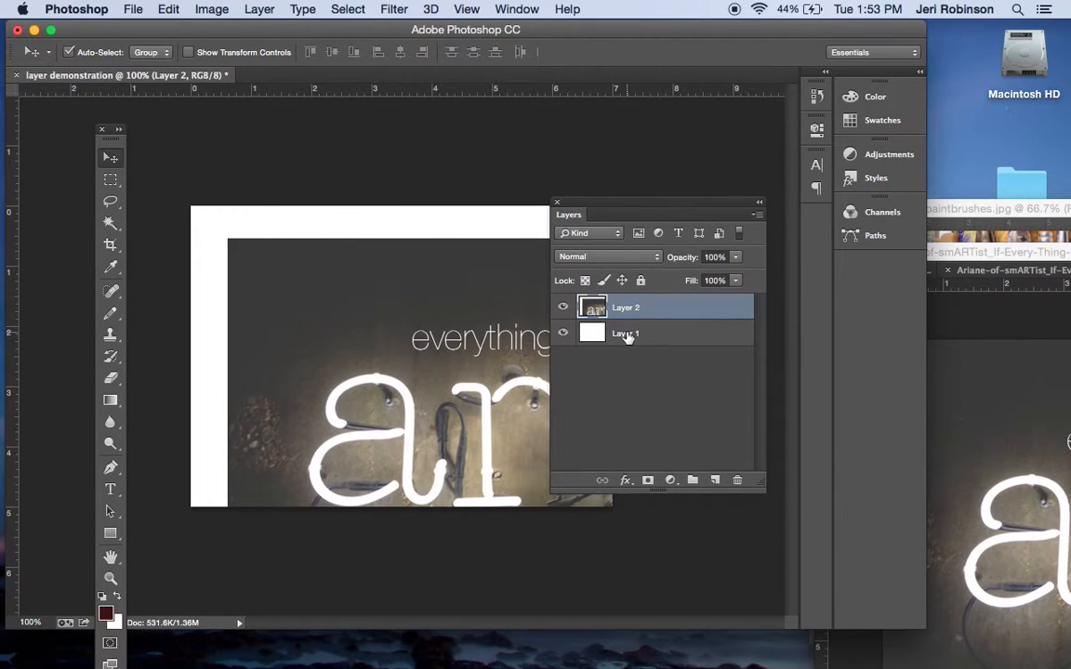
# Copy the paintbrushes.jpg image into layer demonstration, placing it across the lower half of the canvas
pyautogui.click(1023, 232)
pyautogui.moveTo(949, 292)
pyautogui.mouseDown()
pyautogui.moveTo(397, 437)
pyautogui.moveTo(311, 447)
pyautogui.mouseUp()
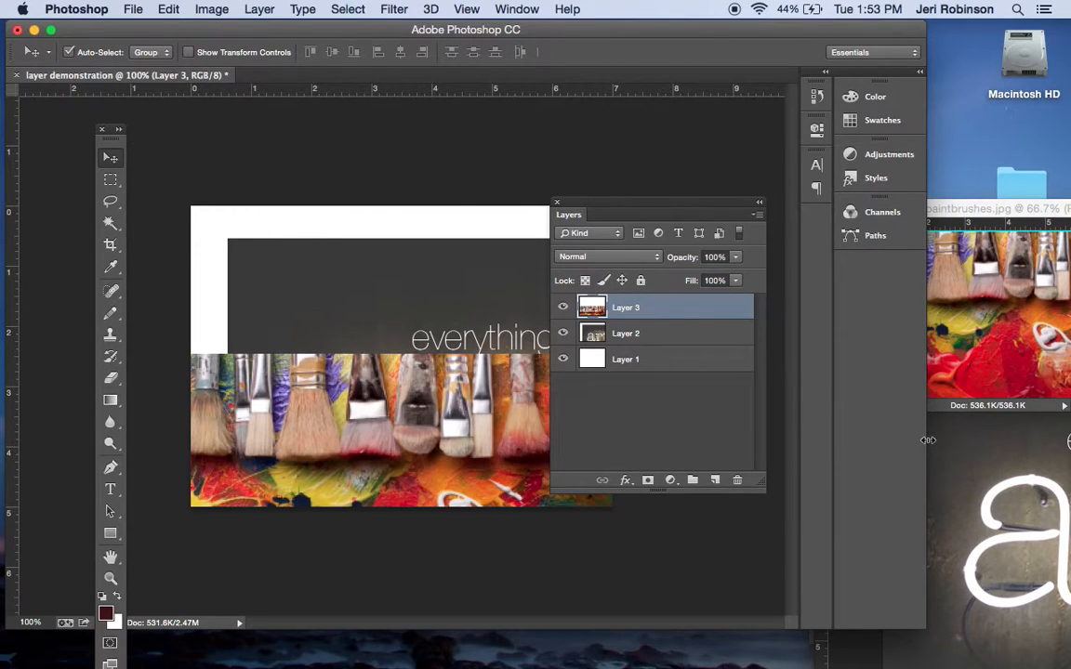
# Bring img_3373.jpg to the front of its floating window and move that window lower on the screen
pyautogui.click(989, 485)
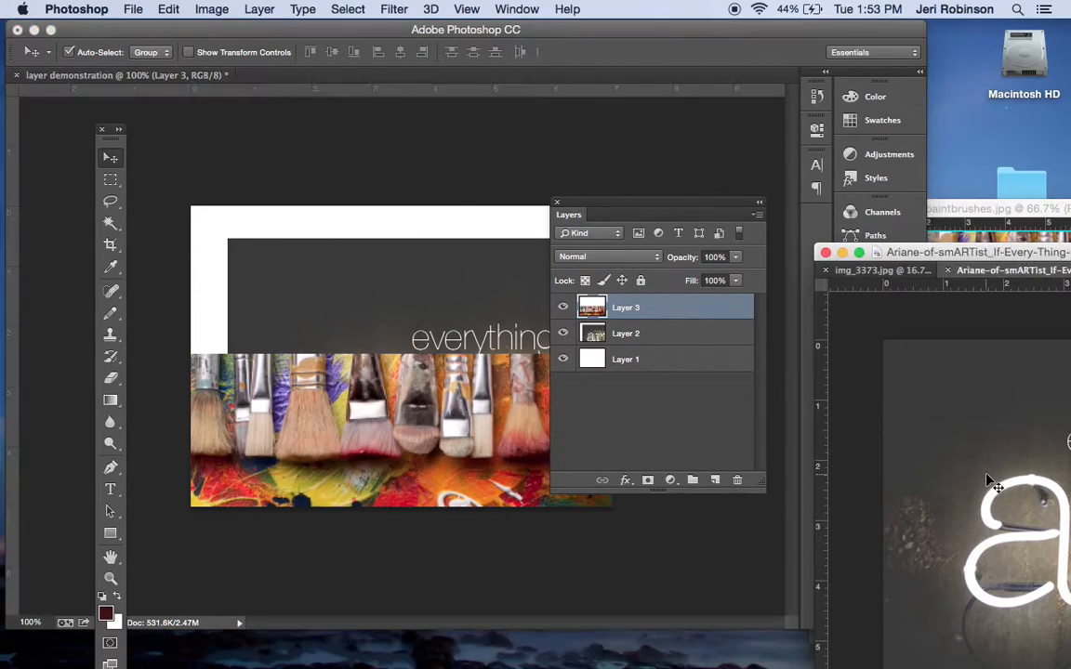
pyautogui.click(883, 269)
pyautogui.moveTo(1032, 252)
pyautogui.mouseDown()
pyautogui.moveTo(667, 290)
pyautogui.moveTo(433, 382)
pyautogui.moveTo(851, 479)
pyautogui.moveTo(935, 411)
pyautogui.moveTo(636, 390)
pyautogui.moveTo(536, 468)
pyautogui.moveTo(1026, 564)
pyautogui.mouseUp()
# Copy the gallery visit image into layer demonstration and position it in the upper part, overlapping the paintbrushes
pyautogui.click(1046, 456)
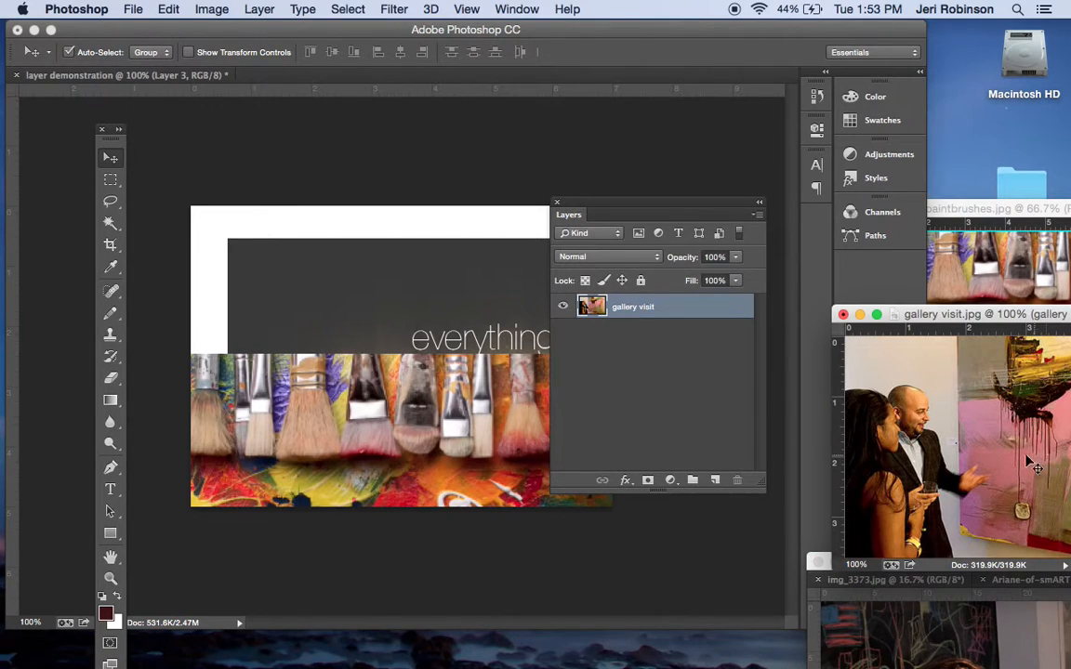
pyautogui.moveTo(987, 415); pyautogui.dragTo(547, 376)
pyautogui.moveTo(397, 270); pyautogui.dragTo(402, 278)
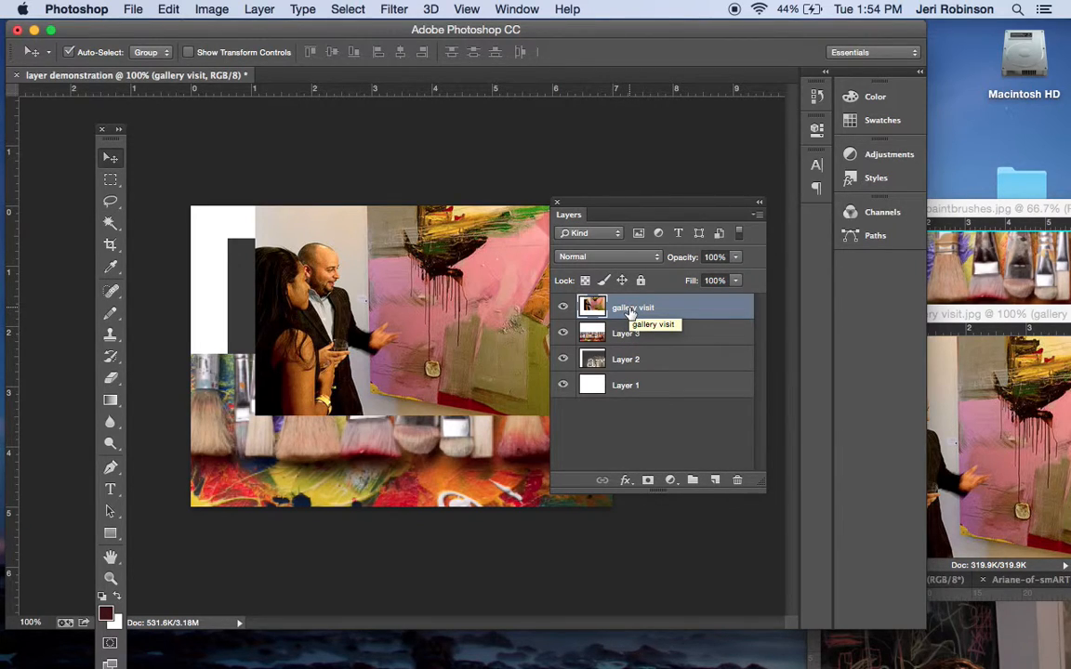
# Restack the image layers so gallery visit is uppermost, followed by Layer 2, with Layer 3 directly above Layer 1
pyautogui.moveTo(631, 314); pyautogui.dragTo(631, 355)
pyautogui.moveTo(619, 306); pyautogui.dragTo(631, 372)
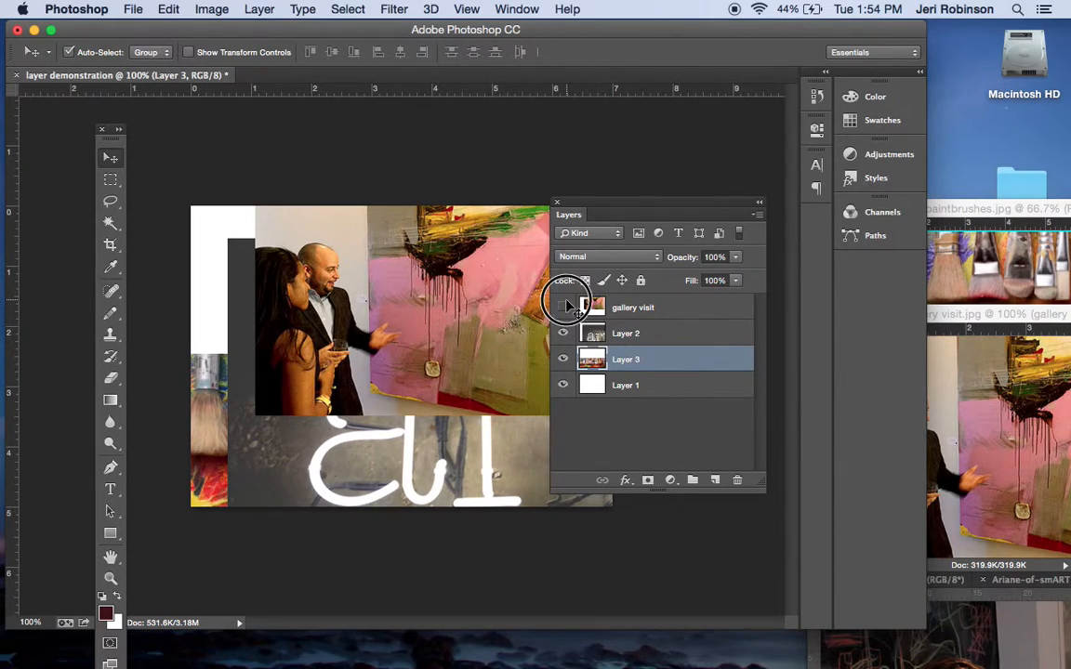
# Hide the gallery visit and Layer 2 layers and move the paintbrushes image up to the canvas's upper edge
pyautogui.moveTo(564, 307); pyautogui.dragTo(564, 332)
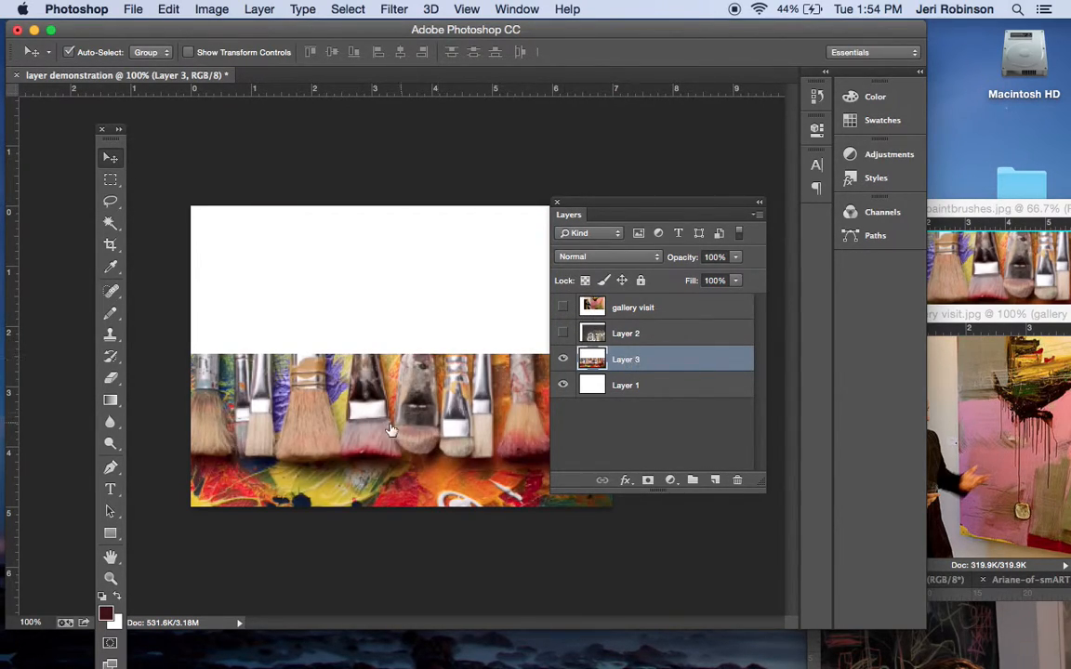
pyautogui.moveTo(390, 429)
pyautogui.mouseDown()
pyautogui.moveTo(413, 339)
pyautogui.moveTo(422, 454)
pyautogui.moveTo(465, 315)
pyautogui.moveTo(389, 299)
pyautogui.moveTo(385, 409)
pyautogui.moveTo(391, 275)
pyautogui.mouseUp()
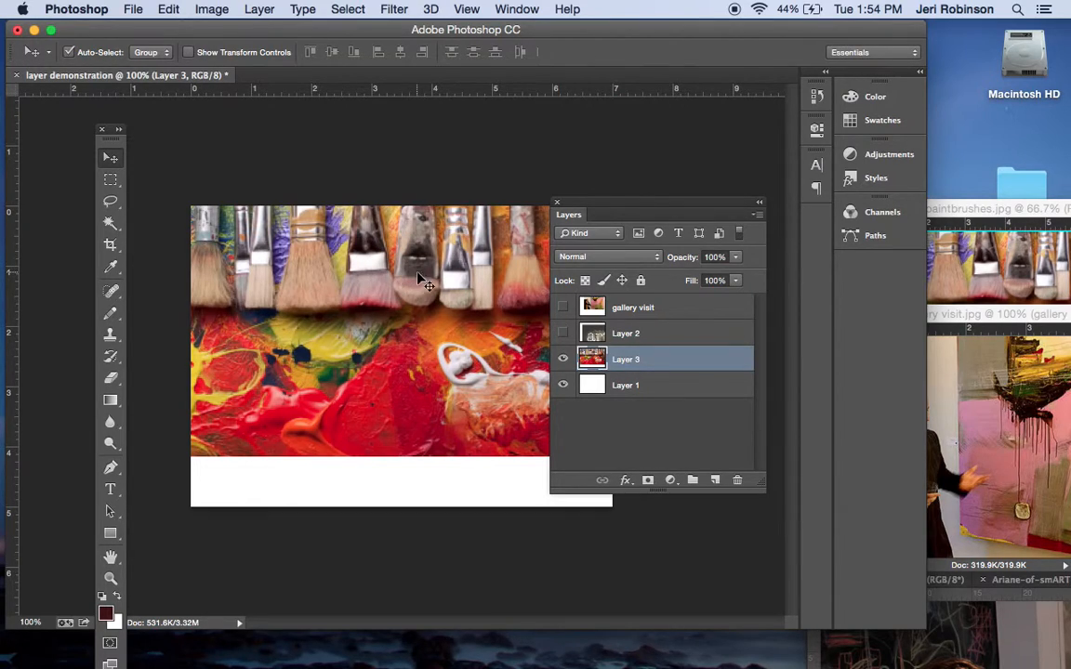
# Rename Layer 3 as paintbrushes
pyautogui.doubleClick(628, 359)
pyautogui.write('paintbrushes')
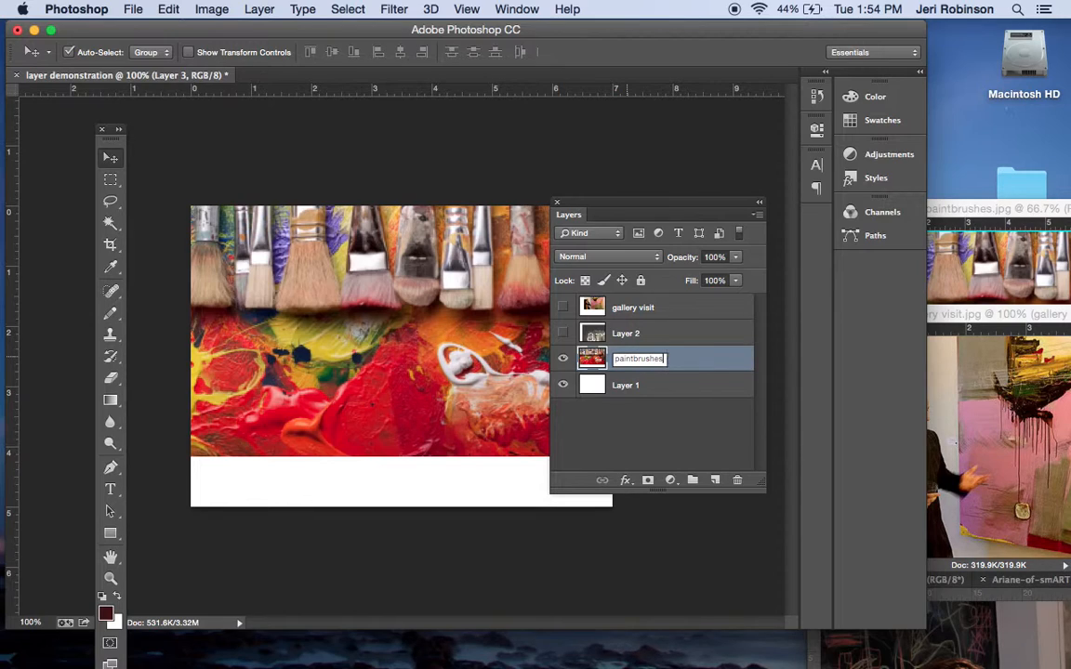
pyautogui.press('Return')
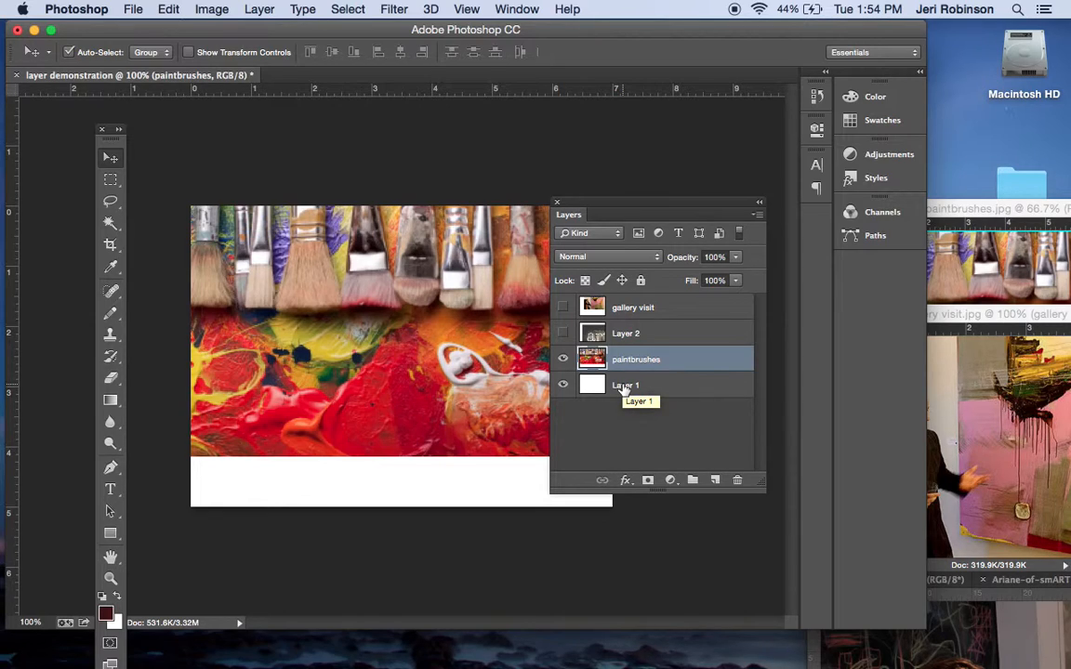
# Rename Layer 2, the neon sign image, as art light
pyautogui.click(635, 336)
pyautogui.doubleClick(635, 333)
pyautogui.write('art light')
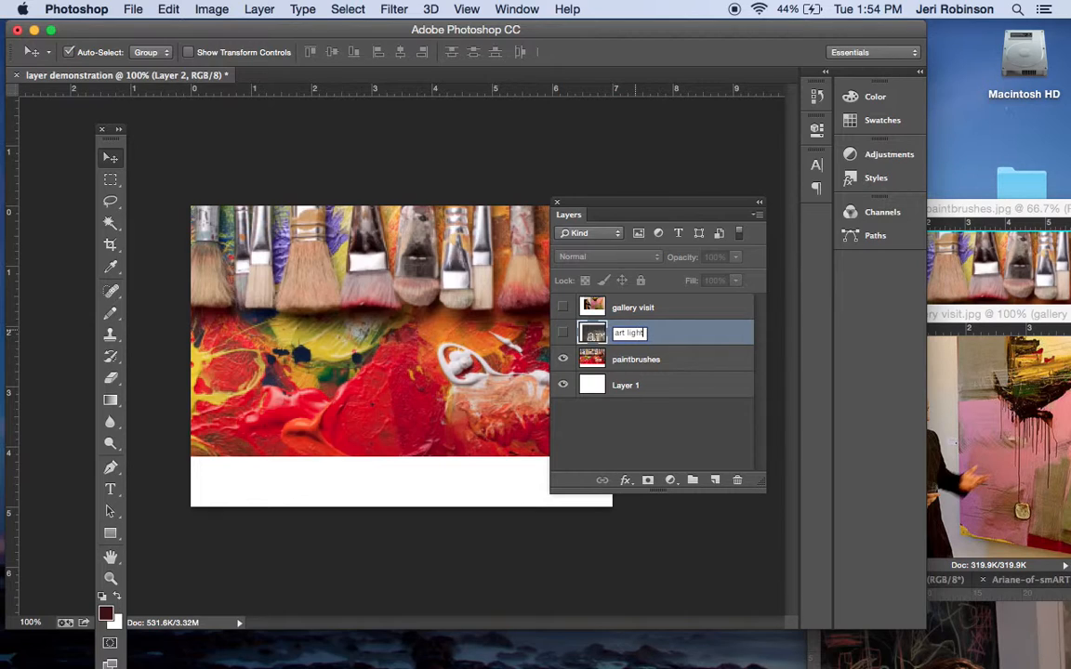
pyautogui.press('Return')
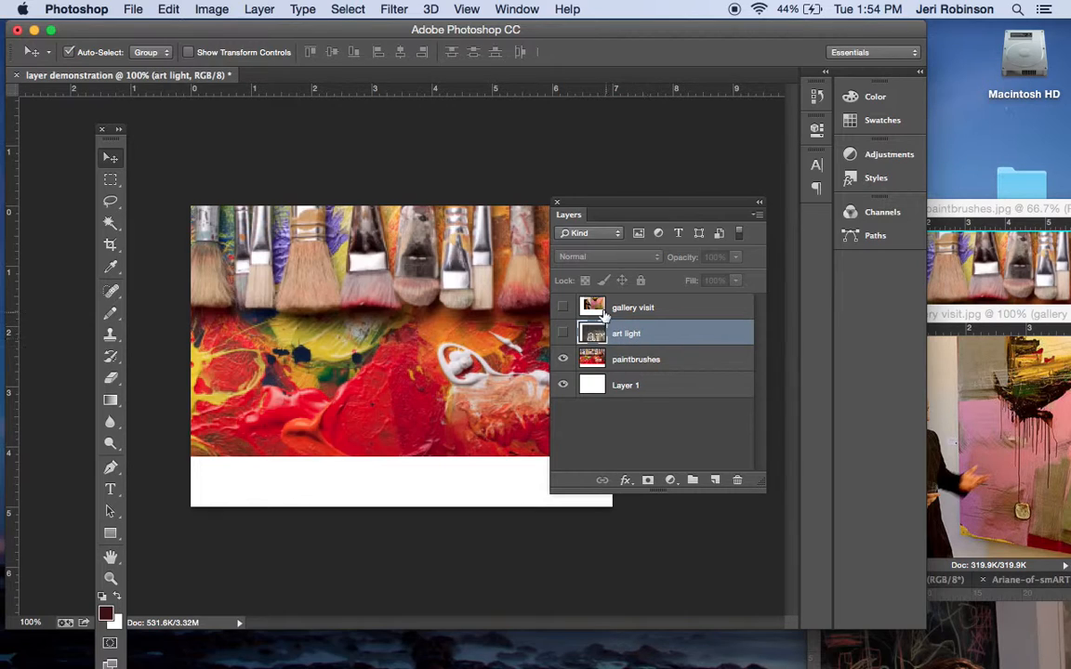
# Show the art light layer and scale it down with Free Transform to fill the canvas's lower-right corner
pyautogui.click(562, 333)
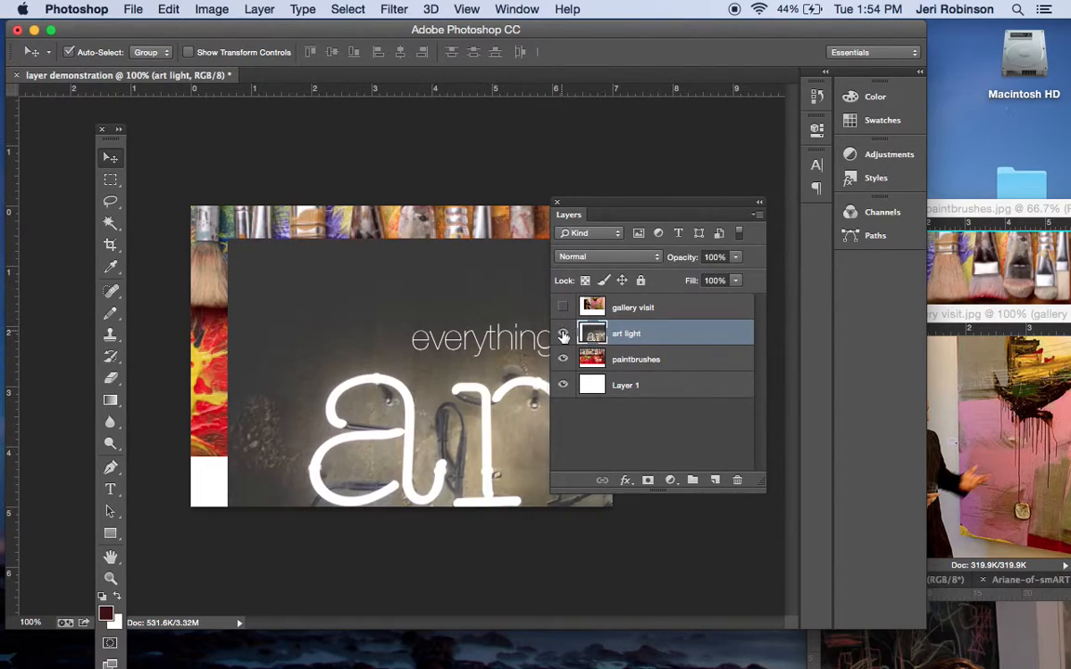
pyautogui.moveTo(437, 404)
pyautogui.mouseDown()
pyautogui.moveTo(394, 353)
pyautogui.moveTo(371, 298)
pyautogui.moveTo(383, 365)
pyautogui.moveTo(411, 354)
pyautogui.moveTo(406, 400)
pyautogui.mouseUp()
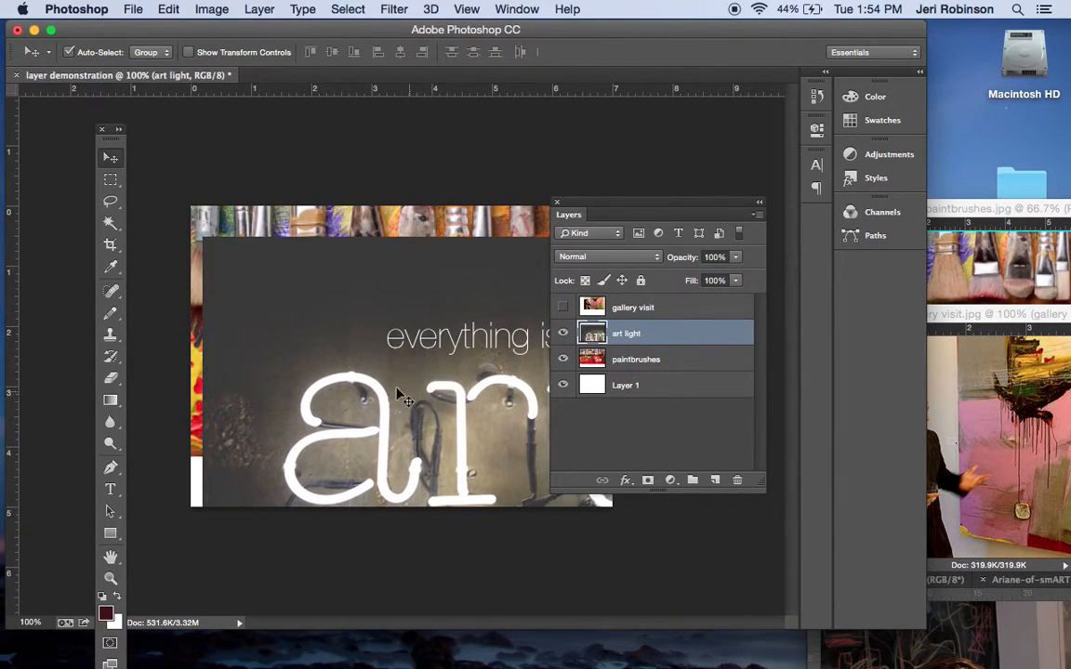
pyautogui.click(177, 9)
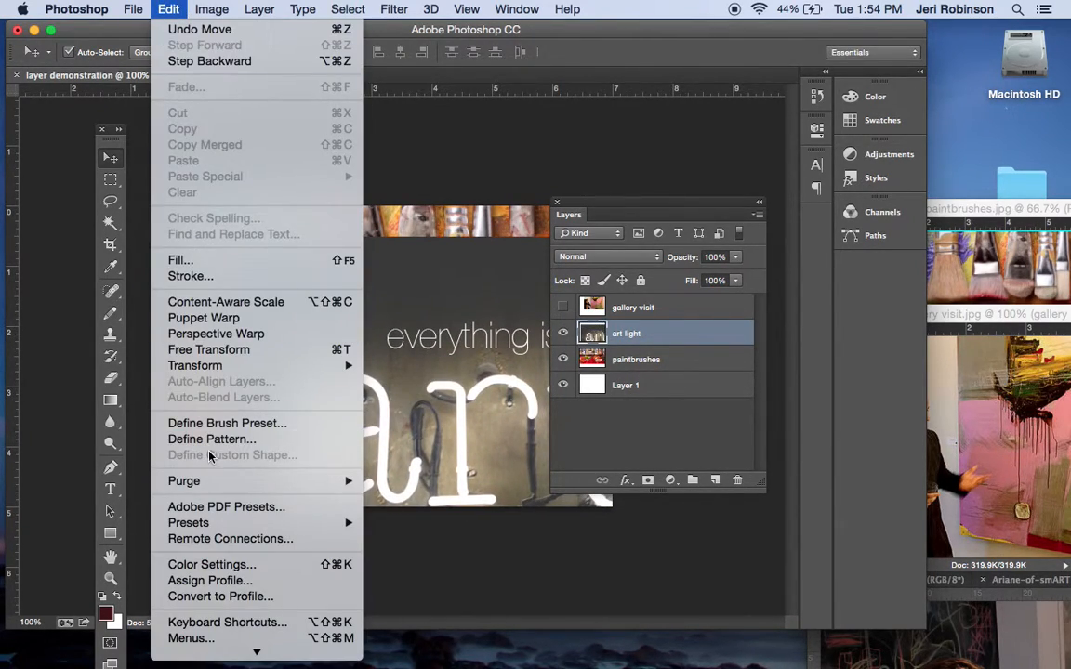
pyautogui.click(232, 351)
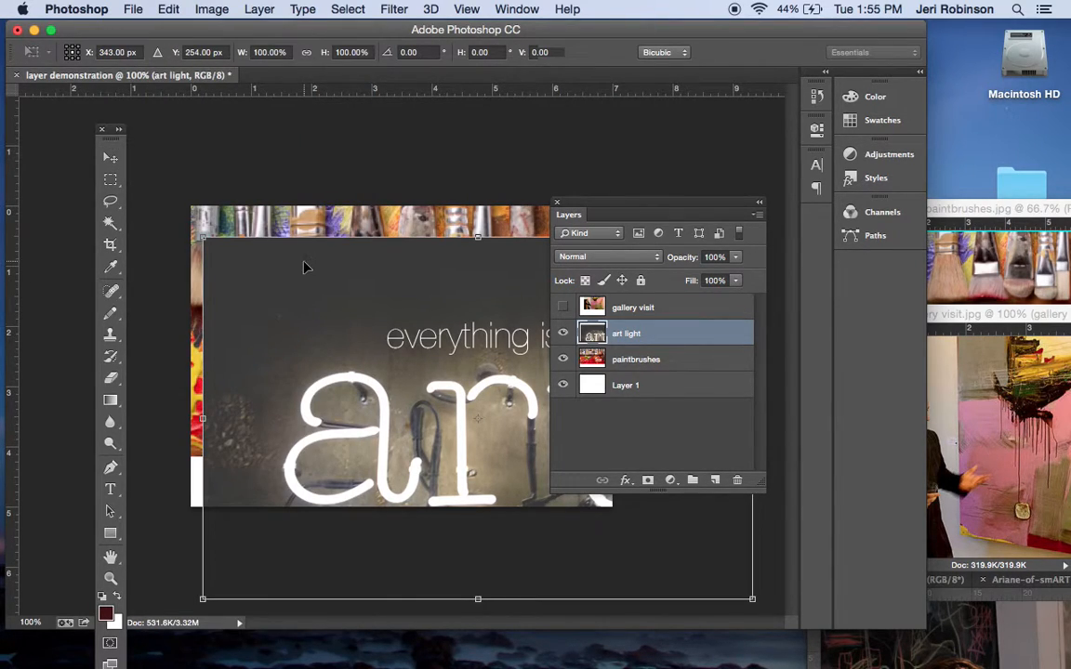
pyautogui.moveTo(202, 237); pyautogui.dragTo(411, 350)
pyautogui.press('Return')
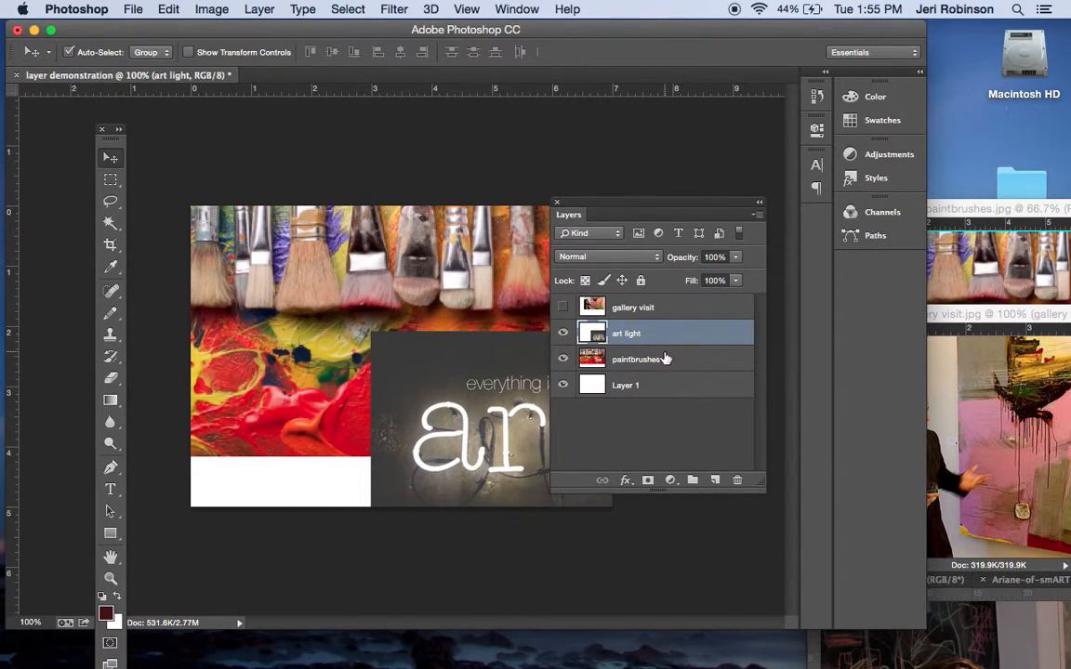
# Show the gallery visit layer and scale it down with Free Transform into the canvas's lower-left corner, beside the art light image
pyautogui.click(562, 310)
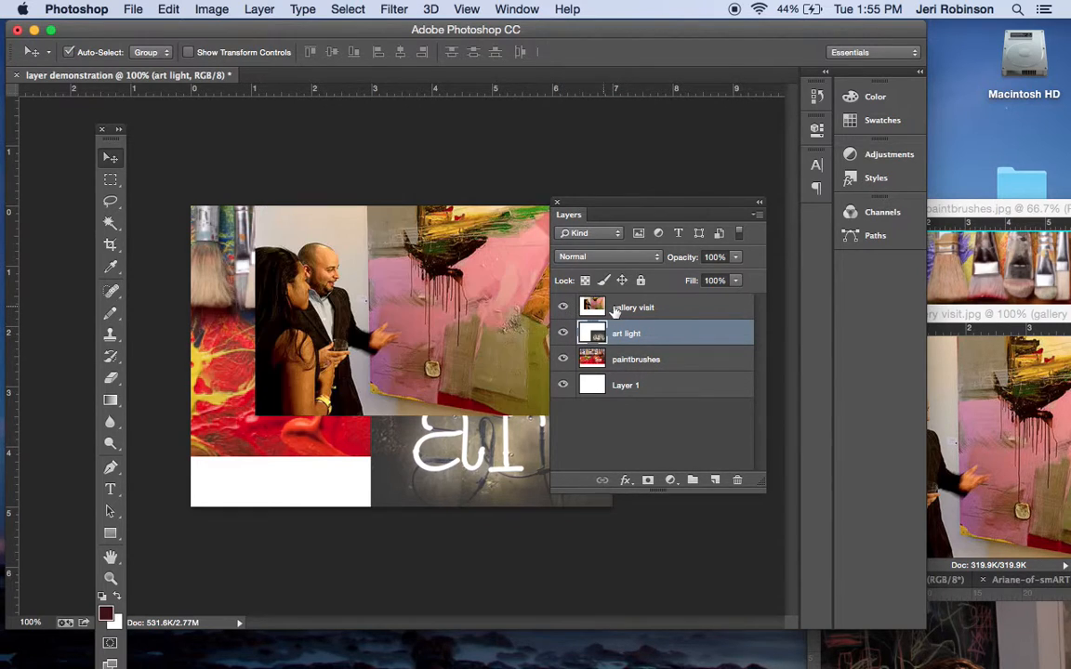
pyautogui.click(641, 308)
pyautogui.moveTo(418, 305); pyautogui.dragTo(362, 372)
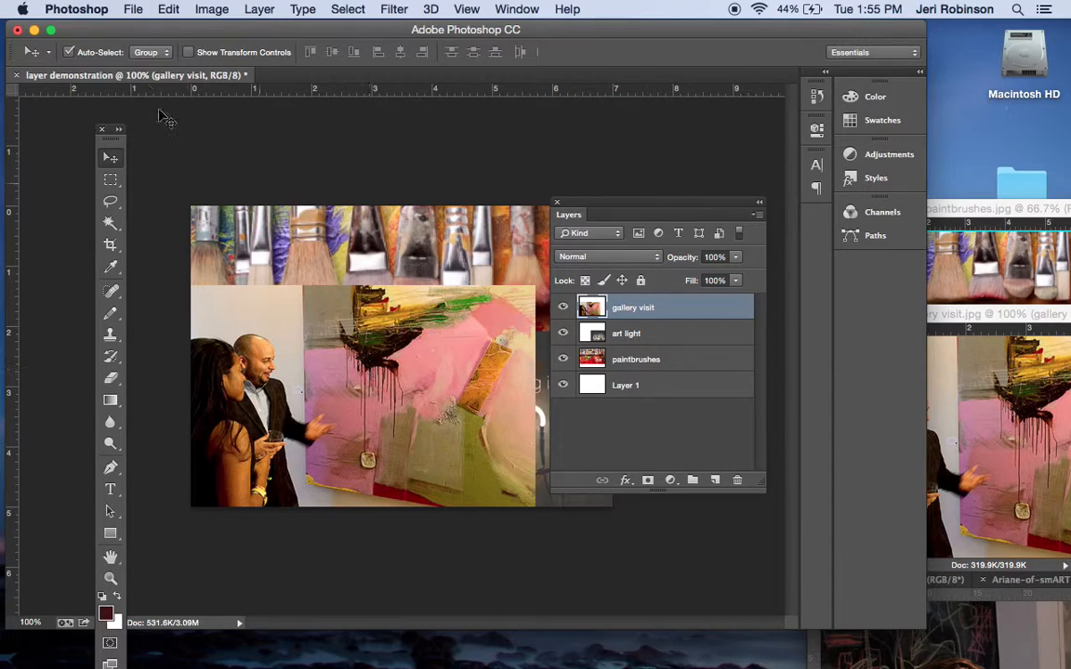
pyautogui.click(160, 8)
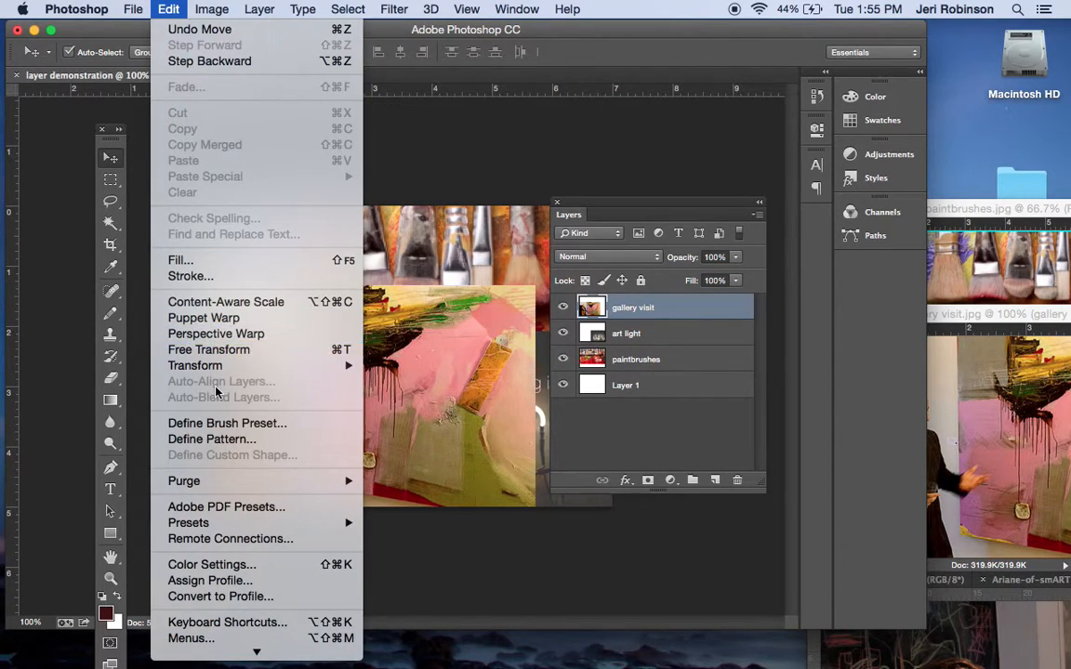
pyautogui.click(196, 349)
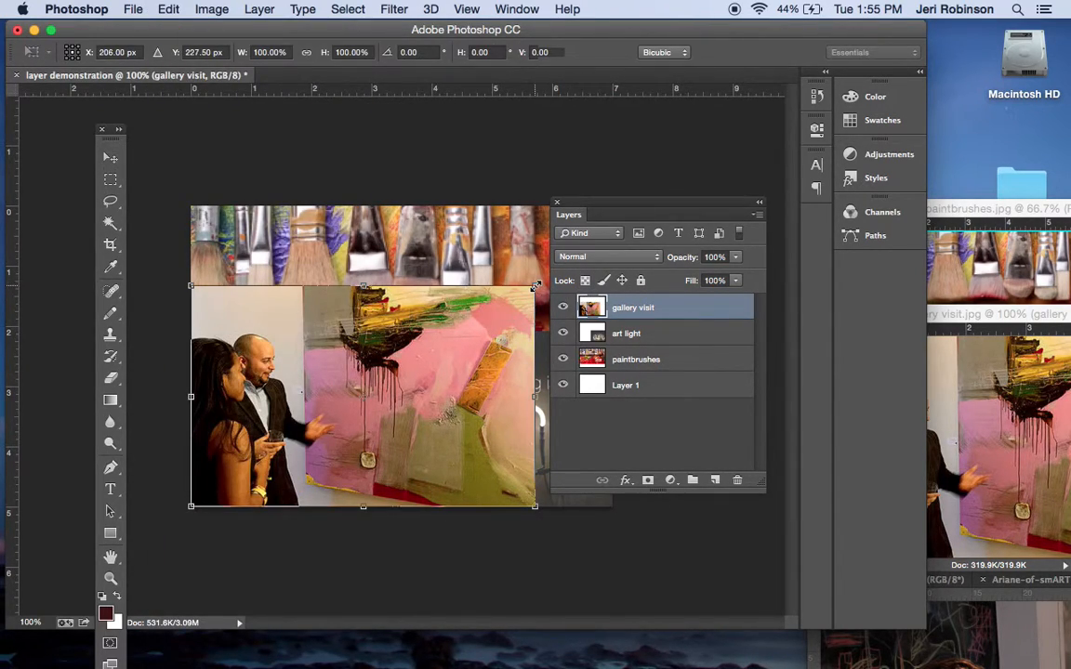
pyautogui.moveTo(536, 287); pyautogui.dragTo(386, 418)
pyautogui.doubleClick(335, 435)
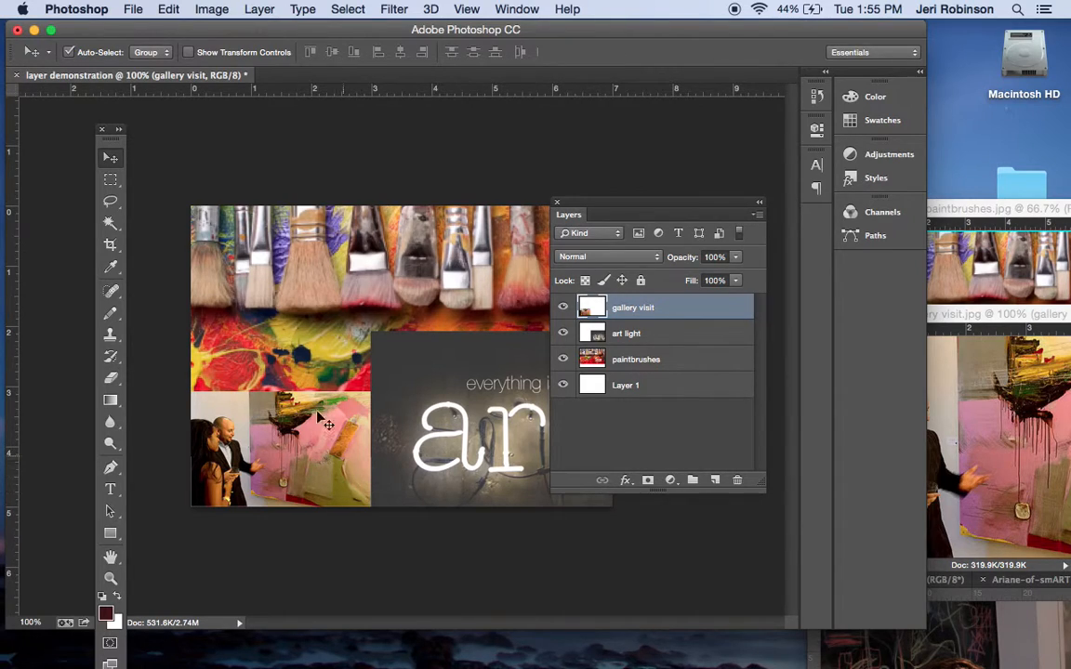
# Cycle the stacking order by moving gallery visit, art light and paintbrushes in turn to just above Layer 1
pyautogui.moveTo(635, 311); pyautogui.dragTo(636, 373)
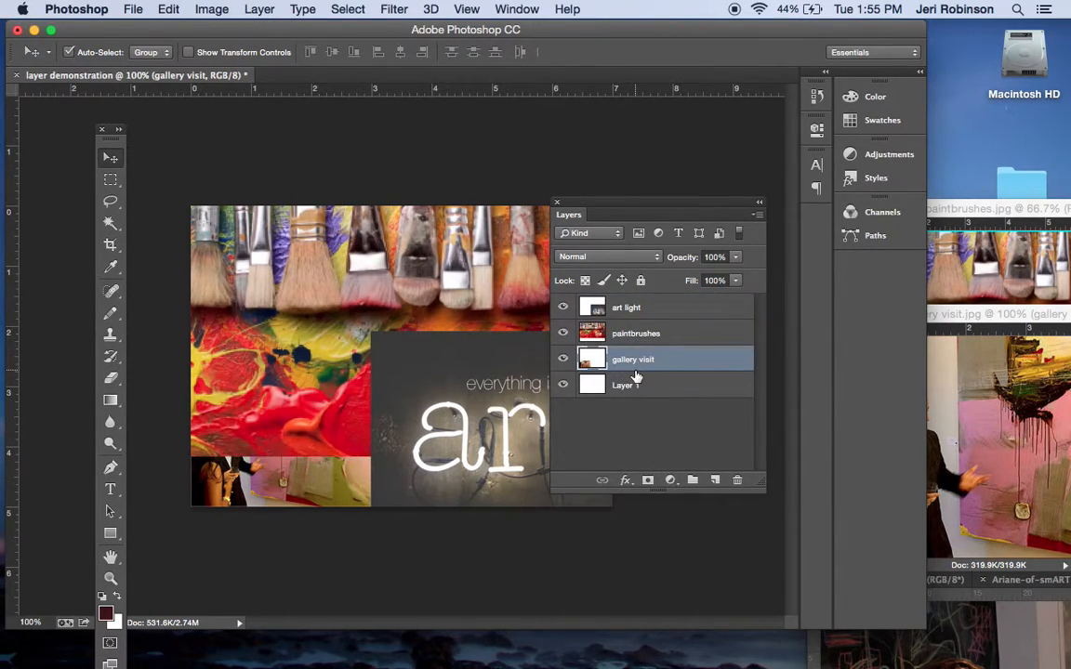
pyautogui.moveTo(638, 308); pyautogui.dragTo(640, 371)
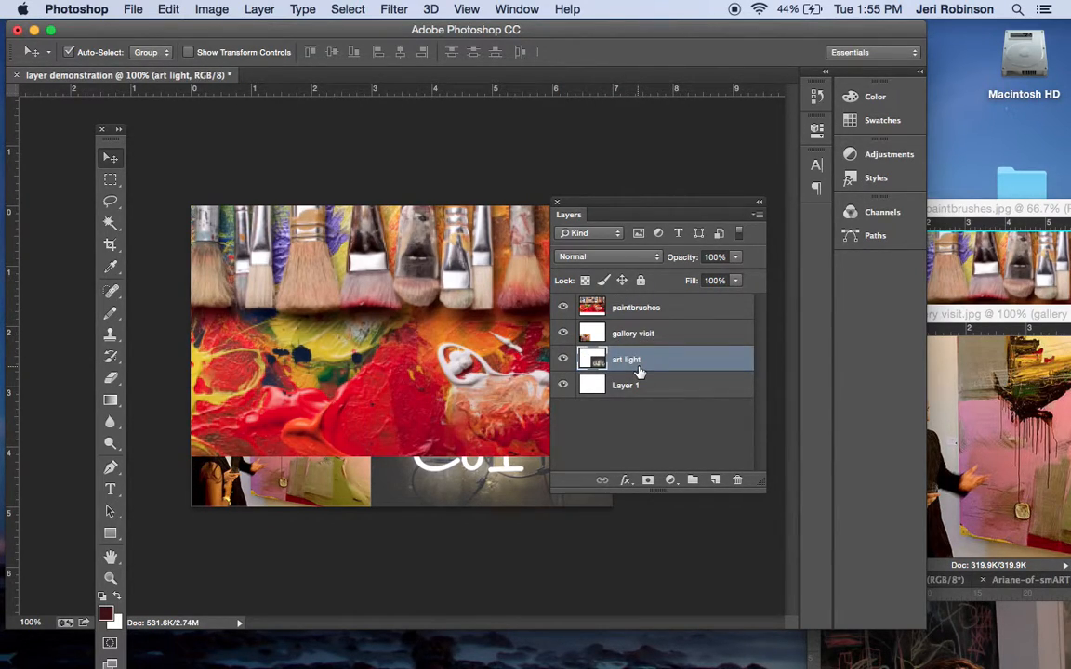
pyautogui.moveTo(632, 312); pyautogui.dragTo(629, 378)
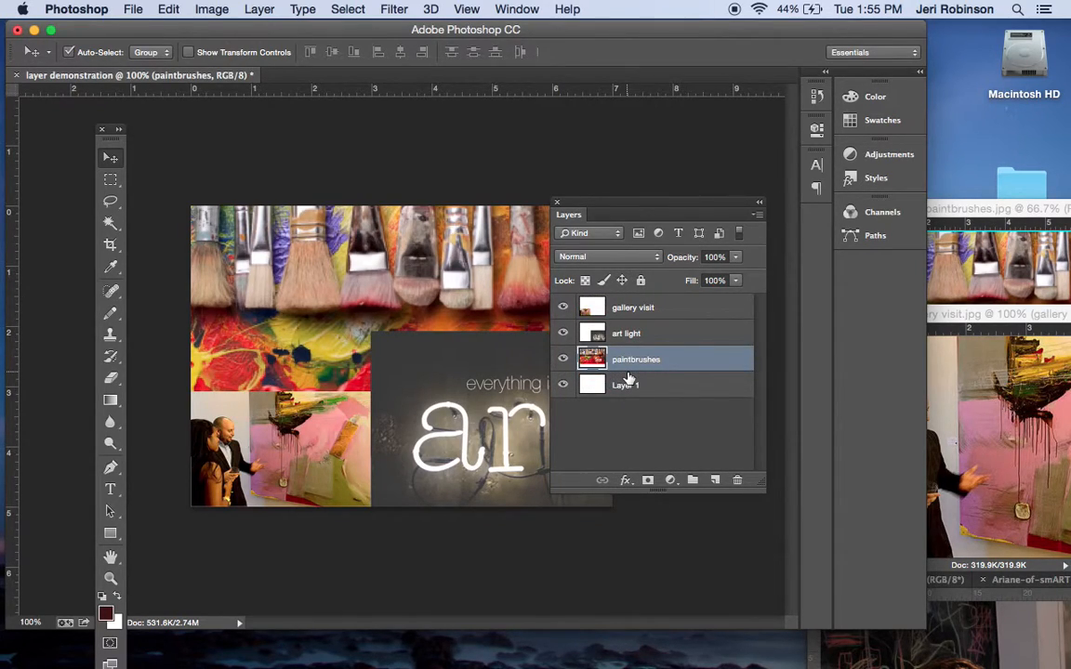
# Scribble large dark red loops on Layer 1 with the Pencil tool and move that layer above paintbrushes
pyautogui.click(621, 383)
pyautogui.click(110, 313)
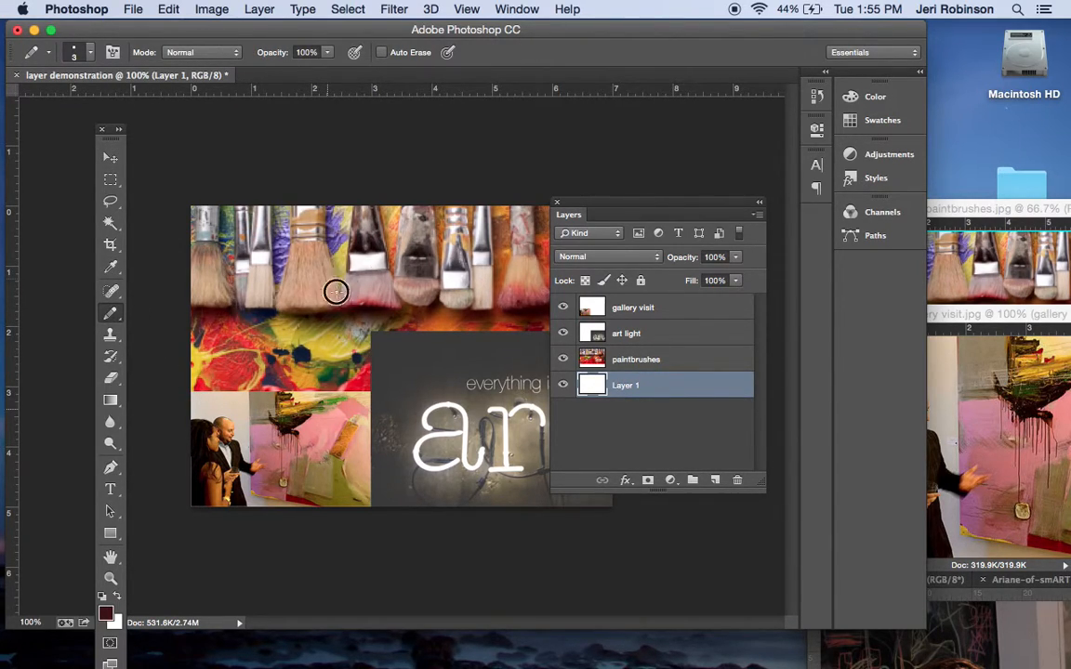
pyautogui.moveTo(426, 351)
pyautogui.mouseDown()
pyautogui.moveTo(304, 311)
pyautogui.moveTo(373, 490)
pyautogui.moveTo(361, 343)
pyautogui.mouseUp()
pyautogui.moveTo(623, 388)
pyautogui.mouseDown()
pyautogui.moveTo(627, 302)
pyautogui.moveTo(628, 370)
pyautogui.mouseUp()
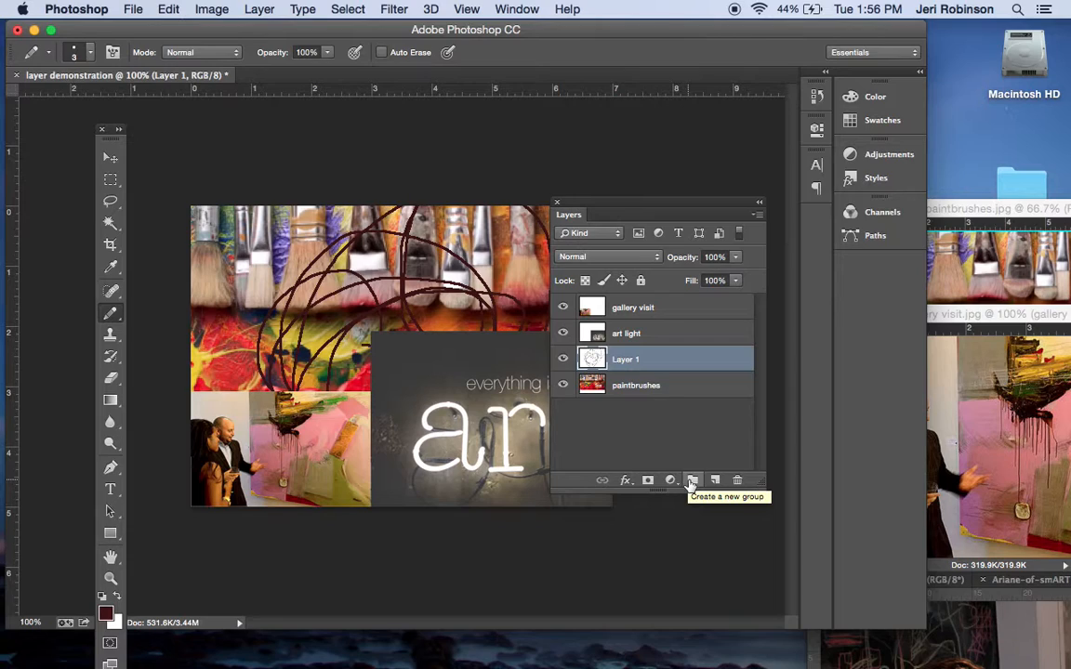
# Create a new layer group above Layer 1 and name it photos
pyautogui.click(692, 481)
pyautogui.doubleClick(621, 357)
pyautogui.write('shotos')
pyautogui.press('Return')
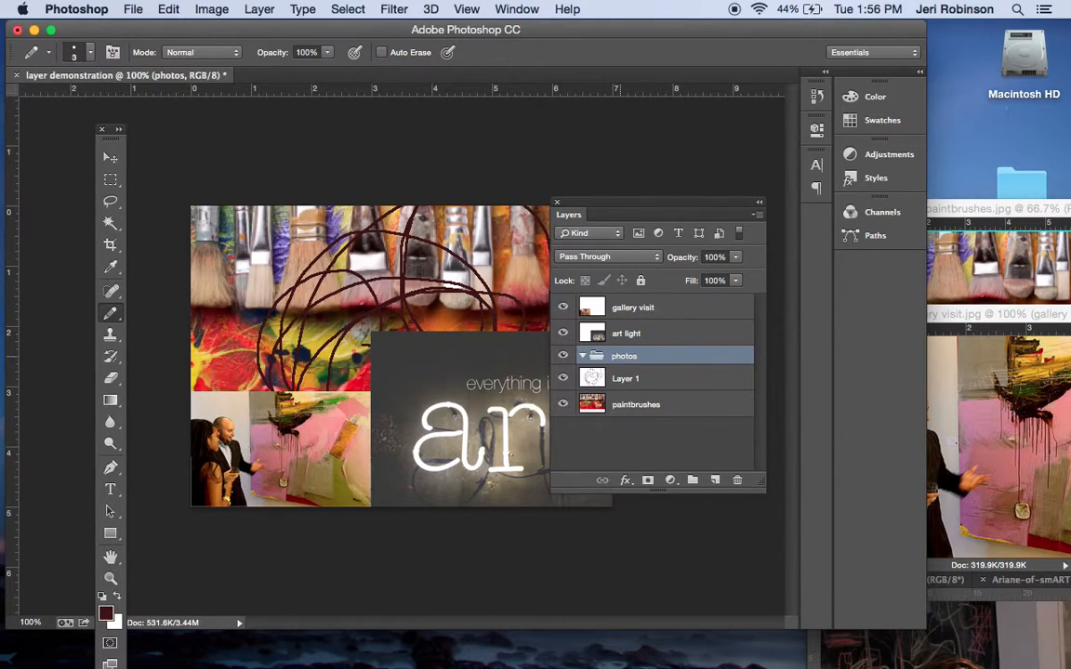
# Put the art light, gallery visit and paintbrushes layers into the photos group, keeping gallery visit uppermost and paintbrushes lowest
pyautogui.moveTo(632, 313); pyautogui.dragTo(627, 359)
pyautogui.moveTo(632, 310); pyautogui.dragTo(629, 346)
pyautogui.moveTo(630, 409)
pyautogui.mouseDown()
pyautogui.moveTo(640, 347)
pyautogui.moveTo(629, 354)
pyautogui.moveTo(633, 372)
pyautogui.mouseUp()
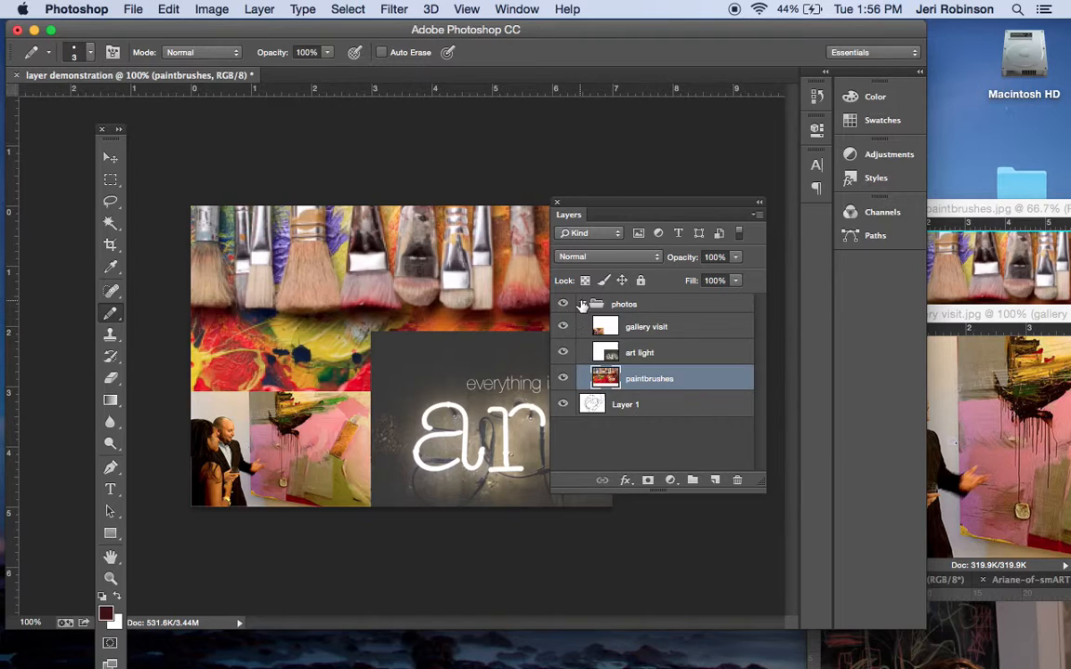
# Collapse the photos group and rename Layer 1 as hand drawing
pyautogui.click(582, 304)
pyautogui.doubleClick(623, 326)
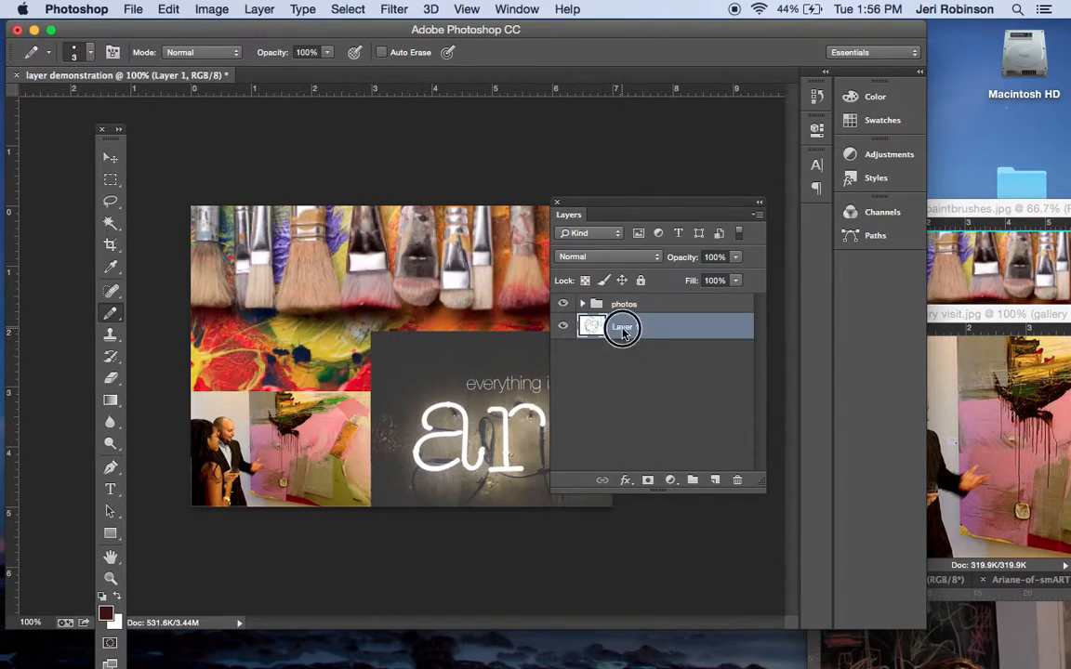
pyautogui.write('hand drawing')
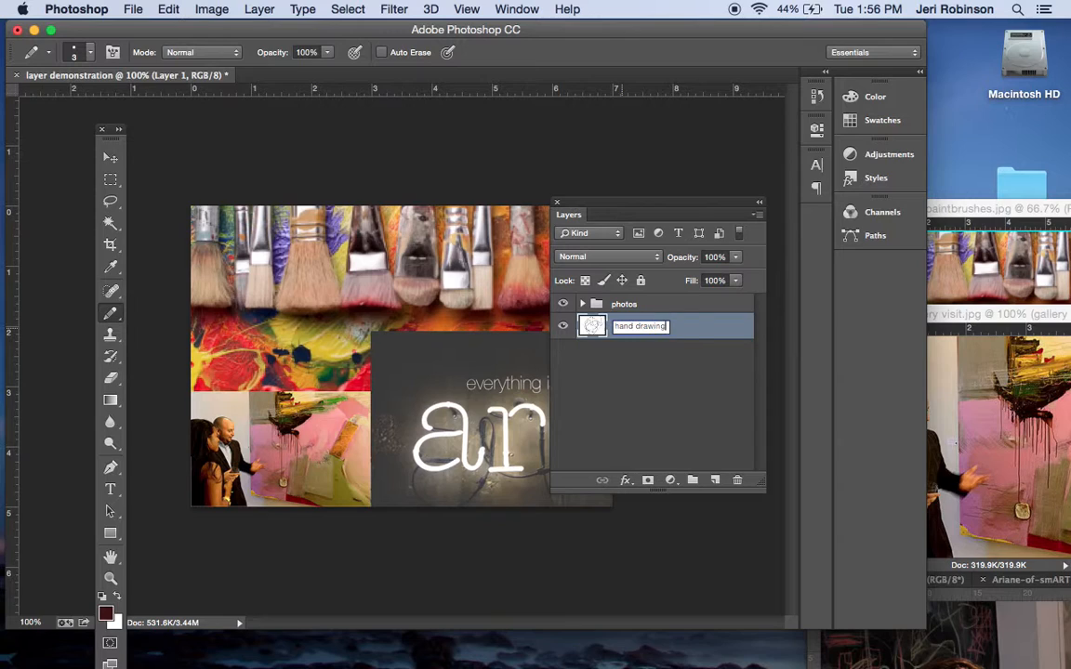
pyautogui.press('Return')
# Try restacking the photos group against the hand drawing layer and cycling the order of the image layers inside the group
pyautogui.moveTo(624, 304)
pyautogui.mouseDown()
pyautogui.moveTo(627, 340)
pyautogui.moveTo(618, 305)
pyautogui.mouseUp()
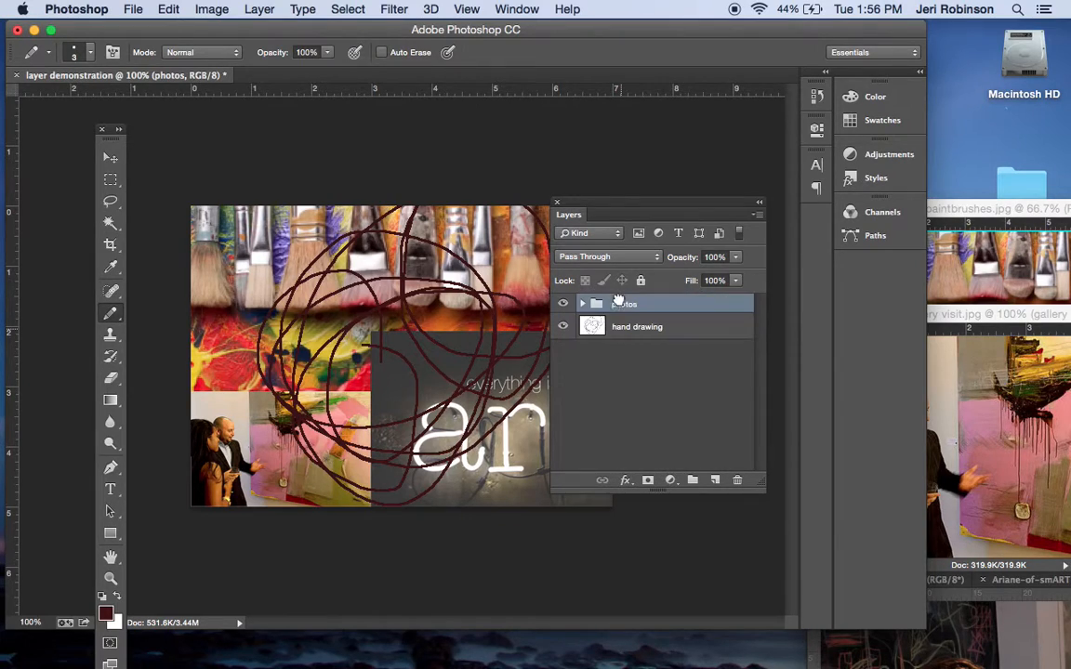
pyautogui.click(582, 304)
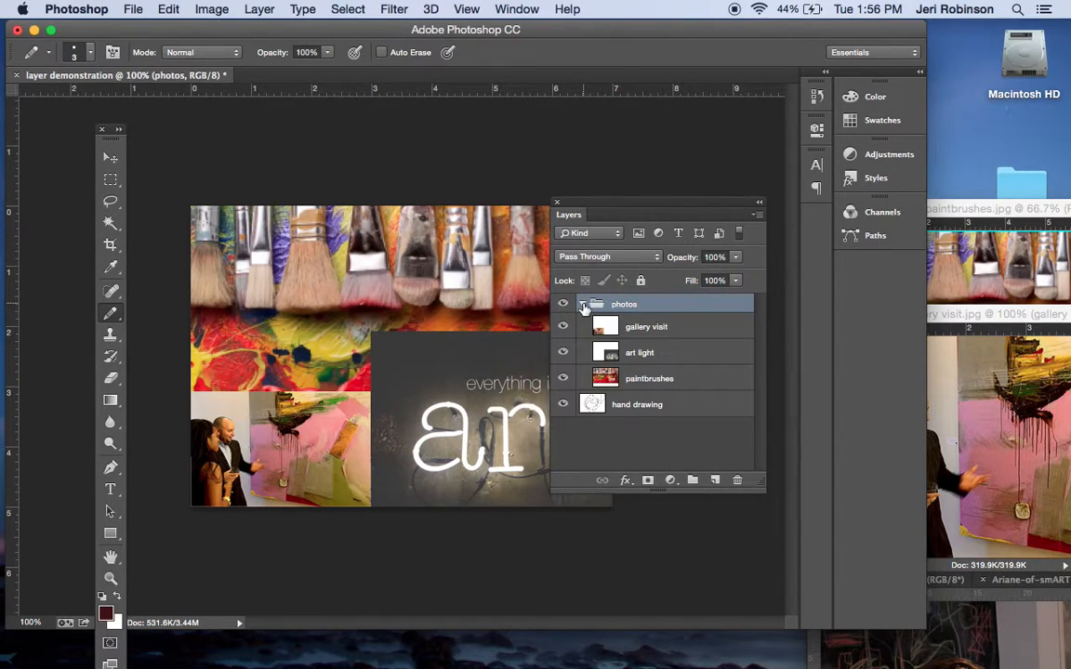
pyautogui.moveTo(640, 321); pyautogui.dragTo(641, 384)
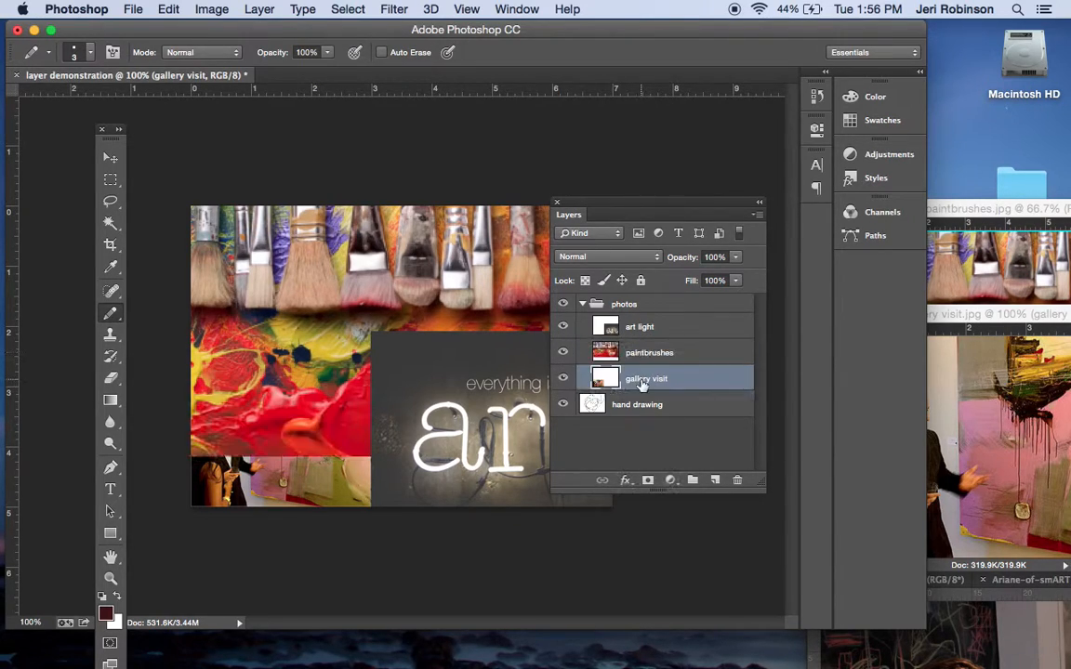
pyautogui.moveTo(648, 331)
pyautogui.mouseDown()
pyautogui.moveTo(650, 367)
pyautogui.moveTo(641, 323)
pyautogui.moveTo(638, 395)
pyautogui.mouseUp()
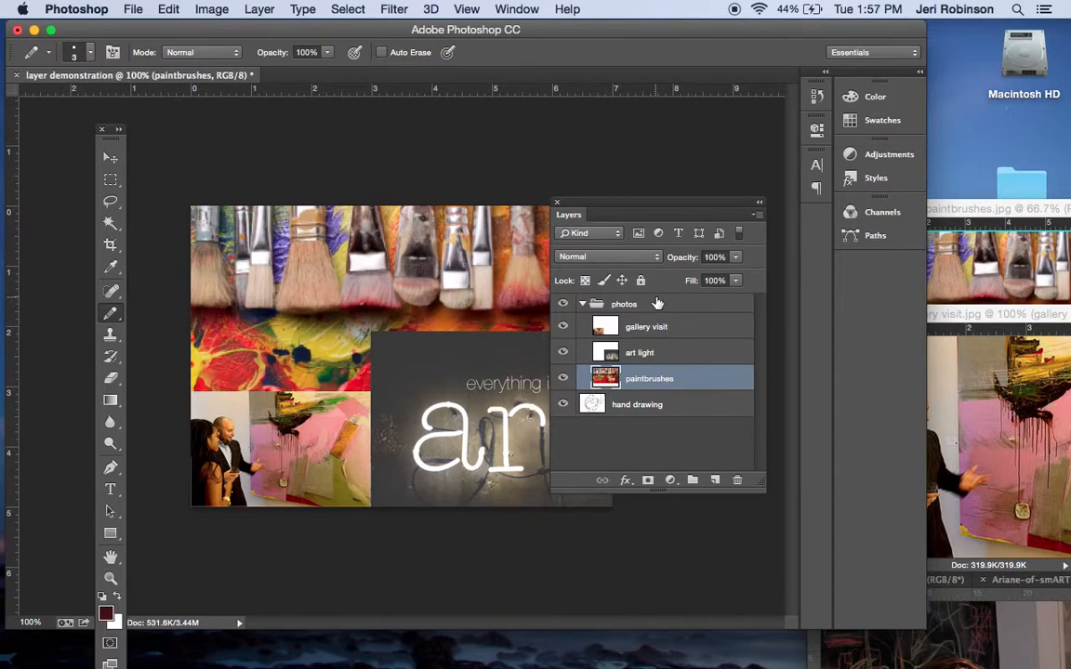
# Move the hand drawing layer into the photos group between gallery visit and art light, and rename the group as everything
pyautogui.moveTo(600, 405)
pyautogui.mouseDown()
pyautogui.moveTo(604, 299)
pyautogui.moveTo(622, 334)
pyautogui.mouseUp()
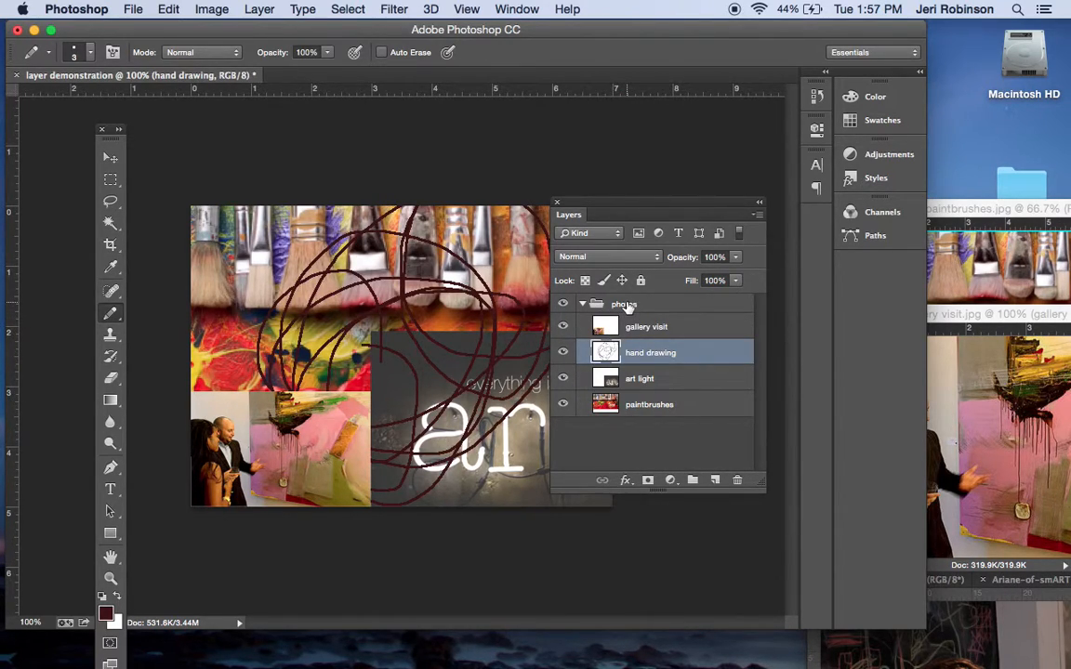
pyautogui.doubleClick(624, 305)
pyautogui.write('everything')
pyautogui.press('Return')
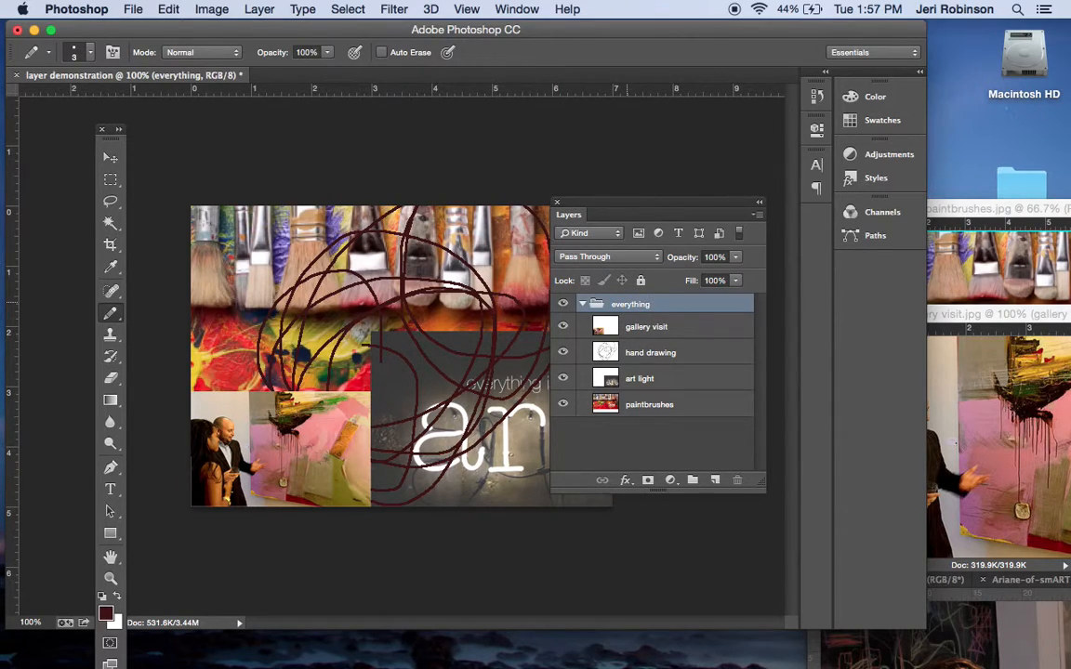
# Create three new groups above the everything group and rename the lowest of them as text
pyautogui.click(693, 480)
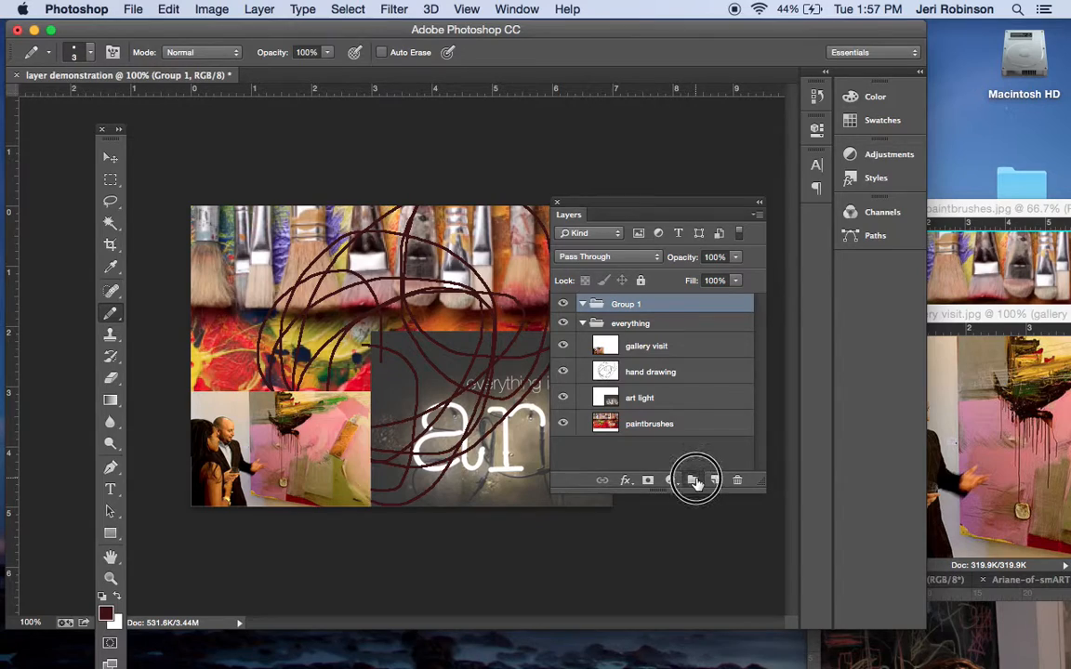
pyautogui.click(693, 480)
pyautogui.doubleClick(626, 342)
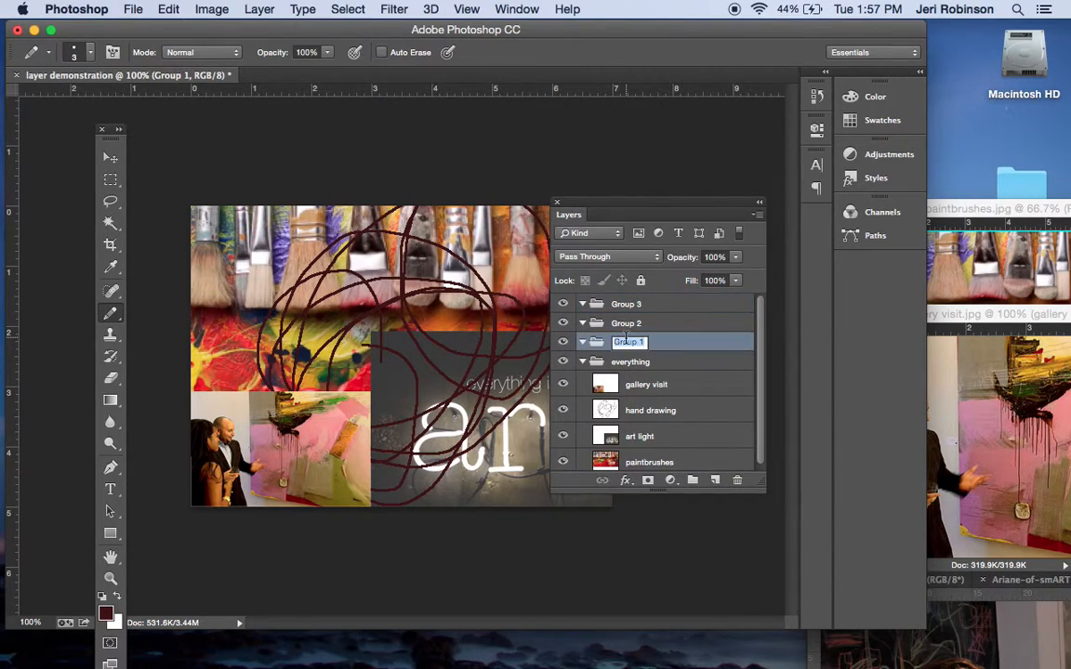
pyautogui.write('fe')
pyautogui.press('Return')
# Rename the Group 2 group as hand drawings and the Group 3 group as textures
pyautogui.click(627, 323)
pyautogui.doubleClick(627, 324)
pyautogui.write('N')
pyautogui.write('and drawings')
pyautogui.press('Return')
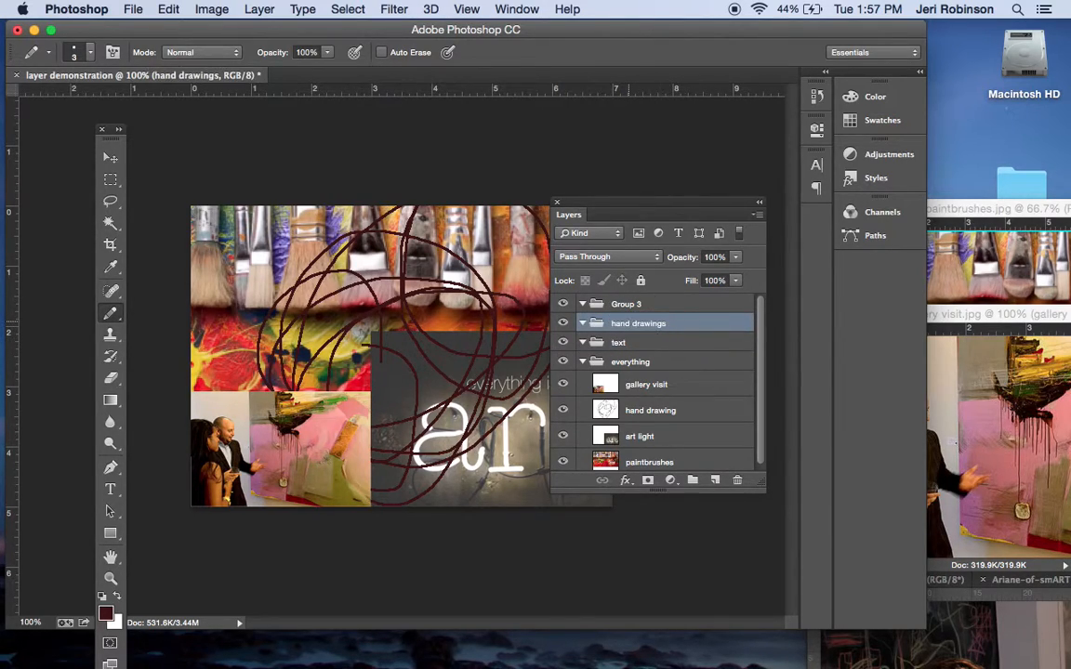
pyautogui.doubleClick(618, 305)
pyautogui.write('textures')
pyautogui.press('Return')
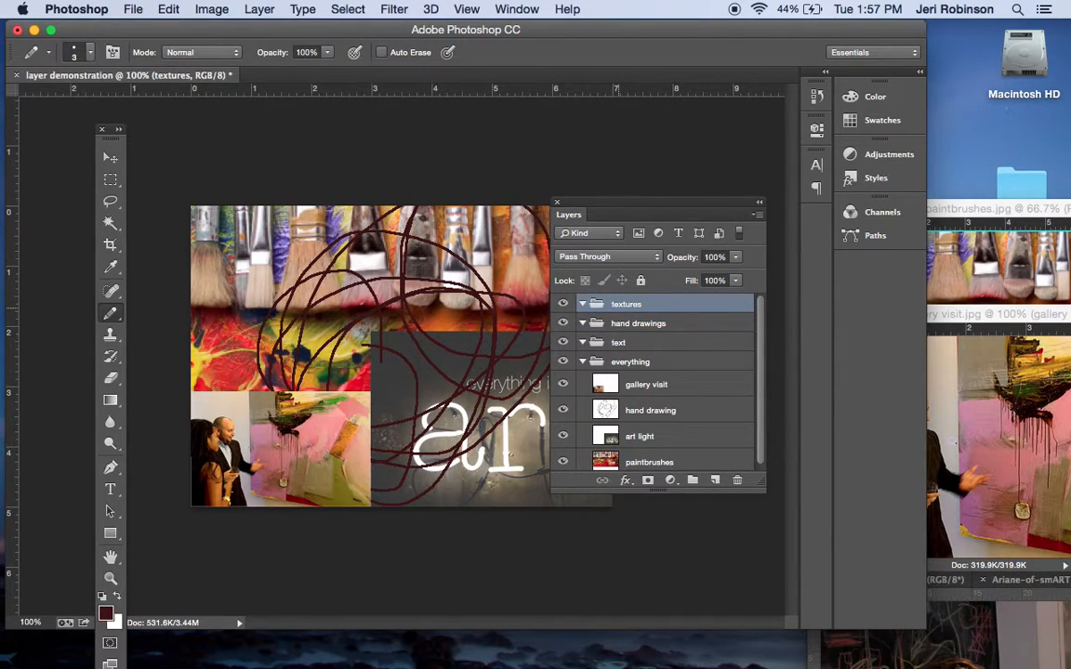
# Add a new layer named brick inside the textures group
pyautogui.click(630, 309)
pyautogui.click(758, 216)
pyautogui.click(785, 224)
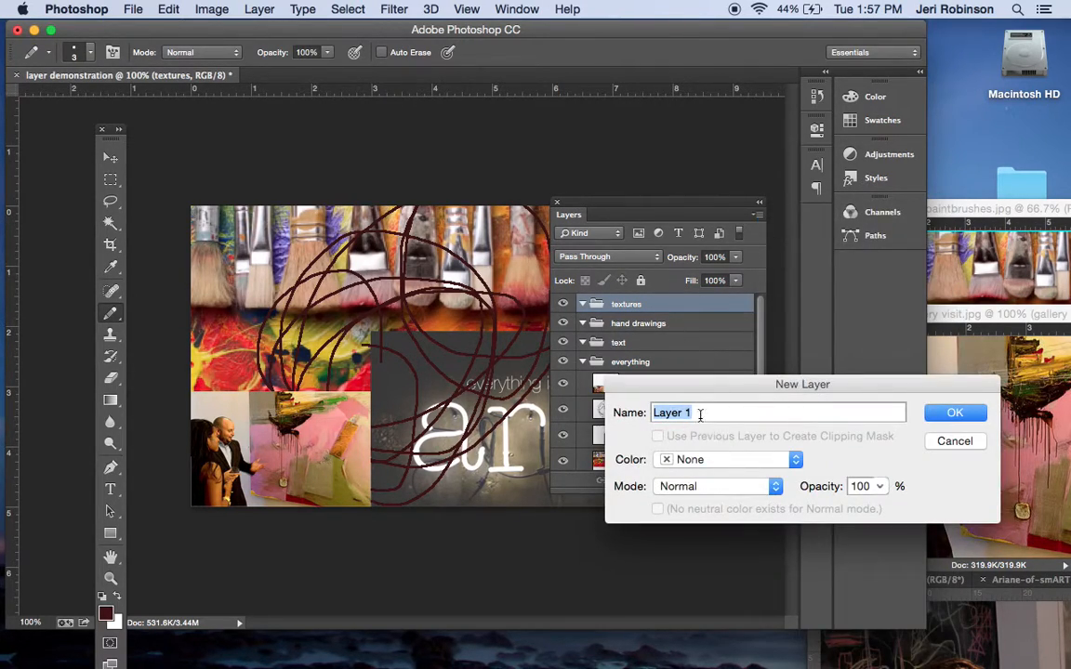
pyautogui.write('br')
pyautogui.press('Return')
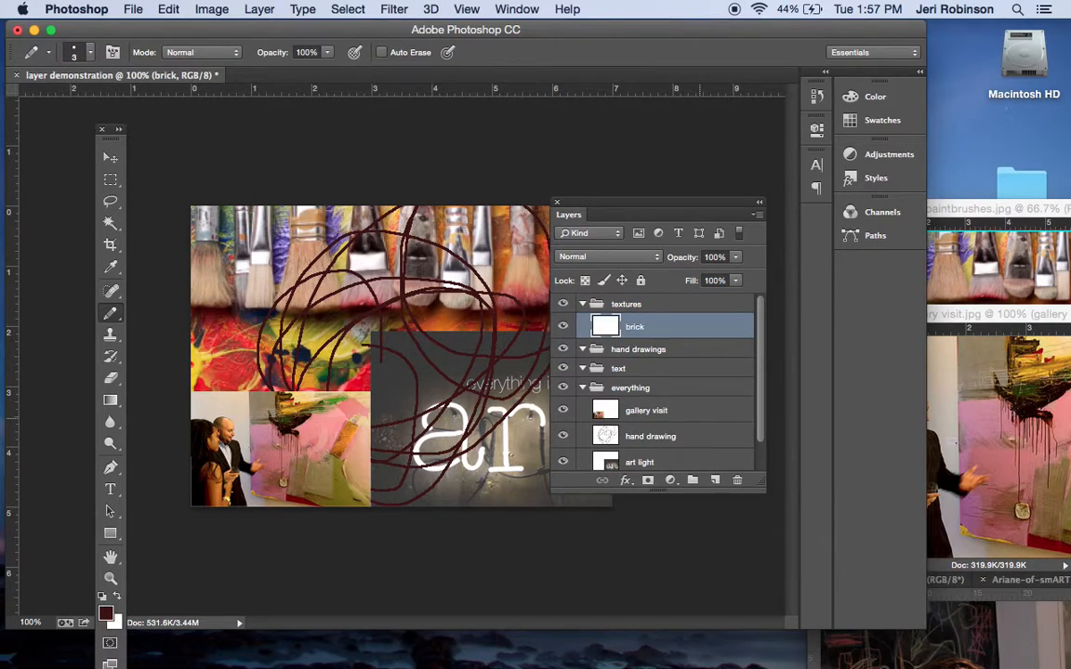
# Move the hand drawing layer into the hand drawings group and add a new layer named scribbles above it
pyautogui.click(629, 351)
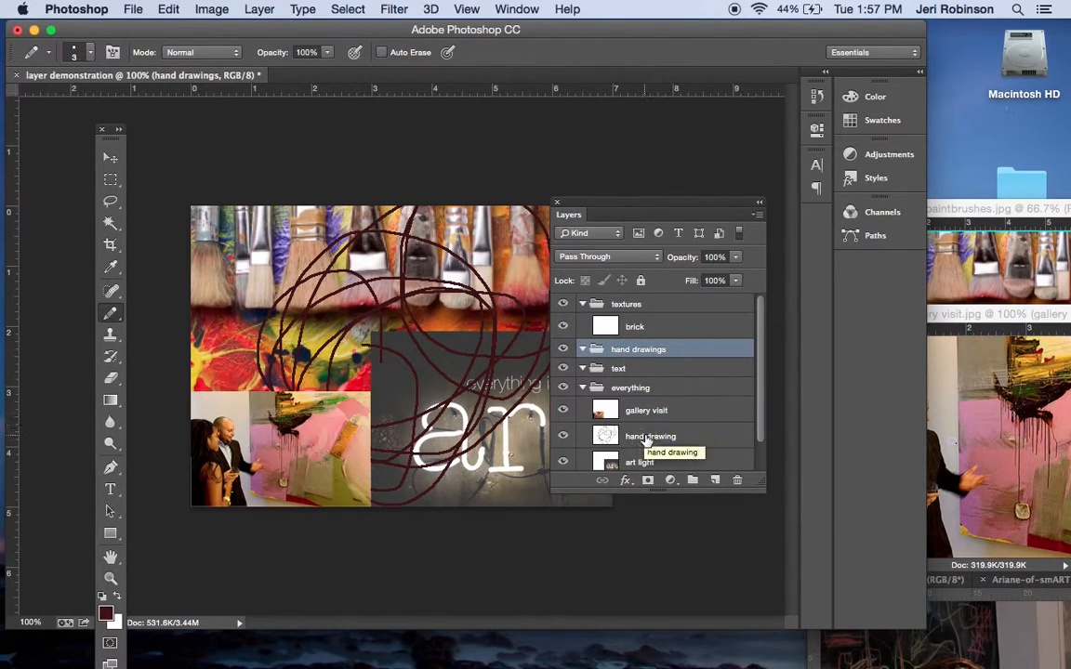
pyautogui.moveTo(636, 349)
pyautogui.mouseDown()
pyautogui.moveTo(649, 350)
pyautogui.moveTo(642, 358)
pyautogui.mouseUp()
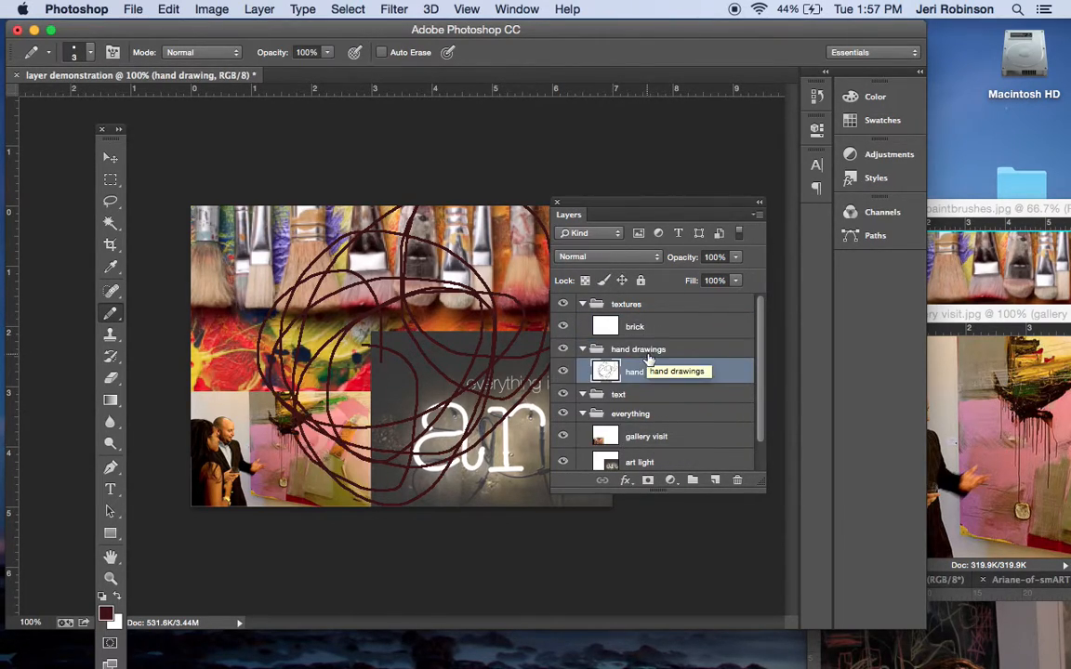
pyautogui.click(757, 216)
pyautogui.click(805, 225)
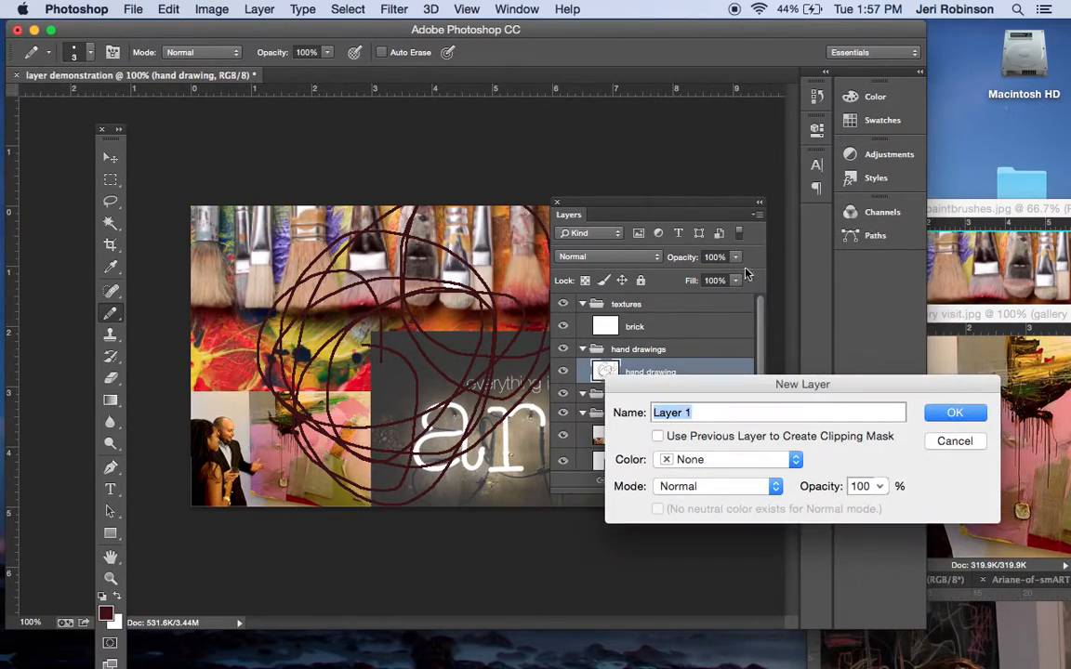
pyautogui.write('h')
pyautogui.write('cribbles')
pyautogui.press('Return')
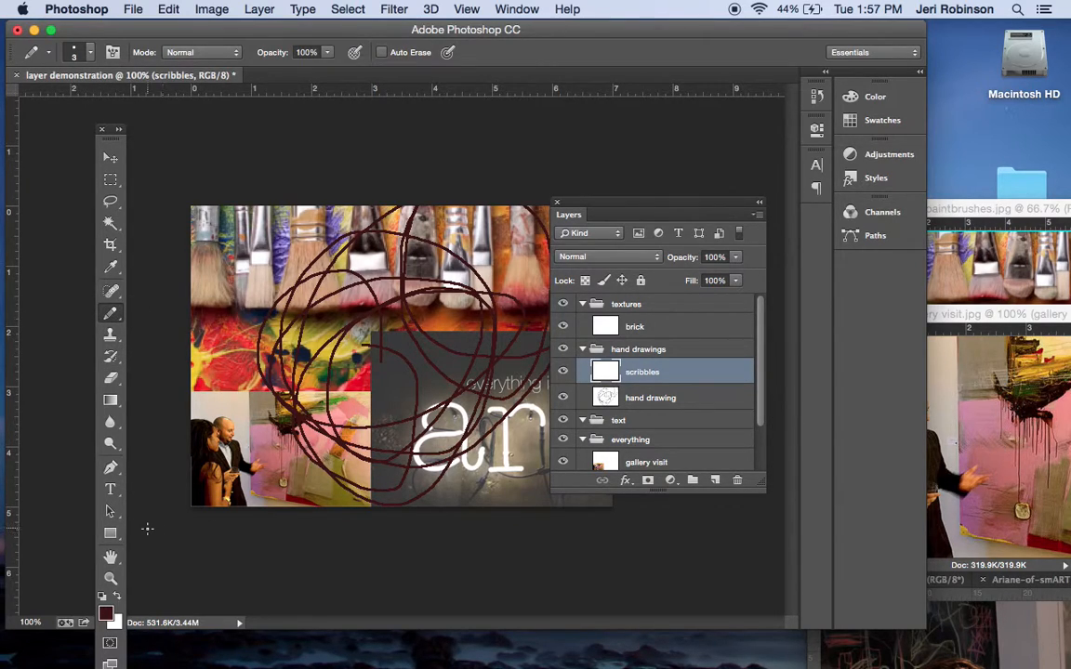
# Pencil a bright red scribble over the middle of the collage on the scribbles layer, and collapse the hand drawings group
pyautogui.click(106, 616)
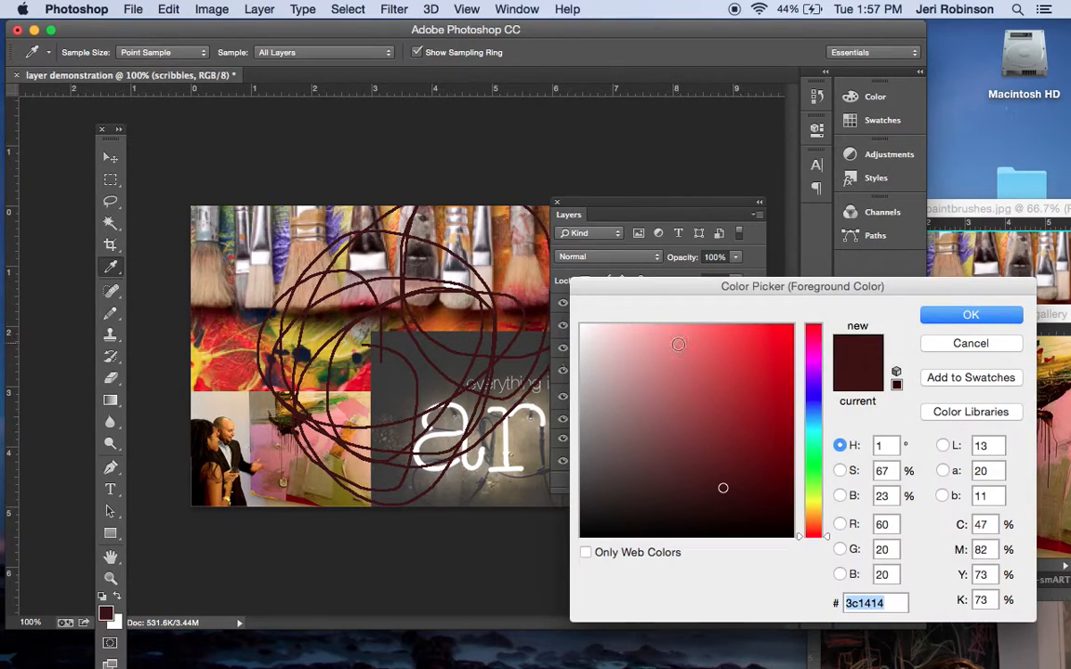
pyautogui.click(775, 338)
pyautogui.click(930, 314)
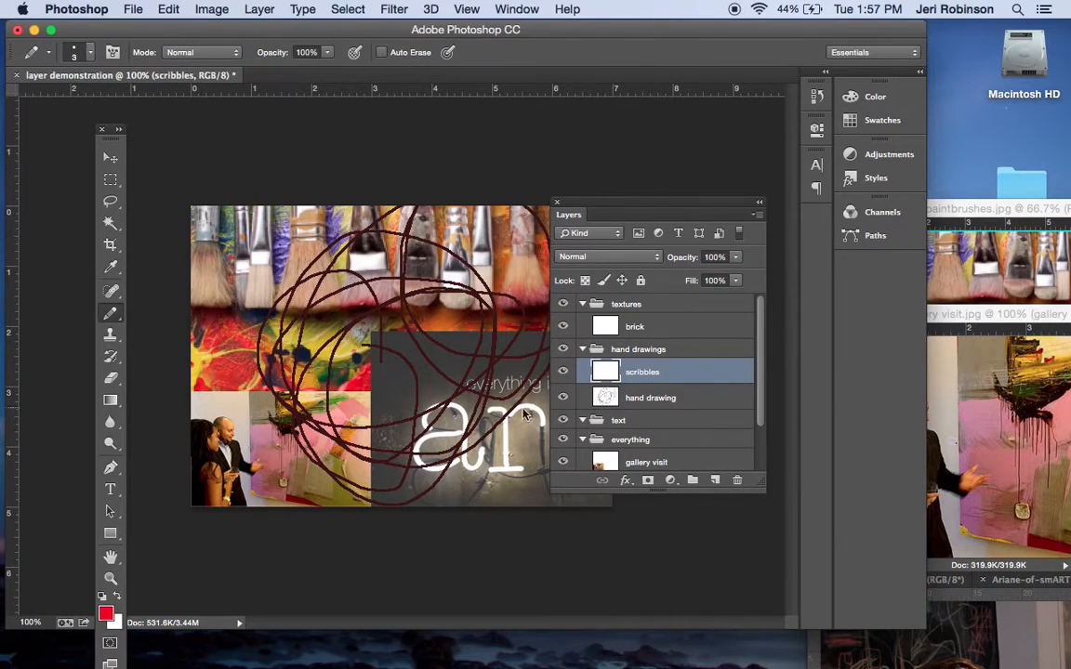
pyautogui.moveTo(444, 387)
pyautogui.mouseDown()
pyautogui.moveTo(418, 342)
pyautogui.moveTo(383, 426)
pyautogui.moveTo(359, 377)
pyautogui.moveTo(421, 400)
pyautogui.moveTo(367, 396)
pyautogui.mouseUp()
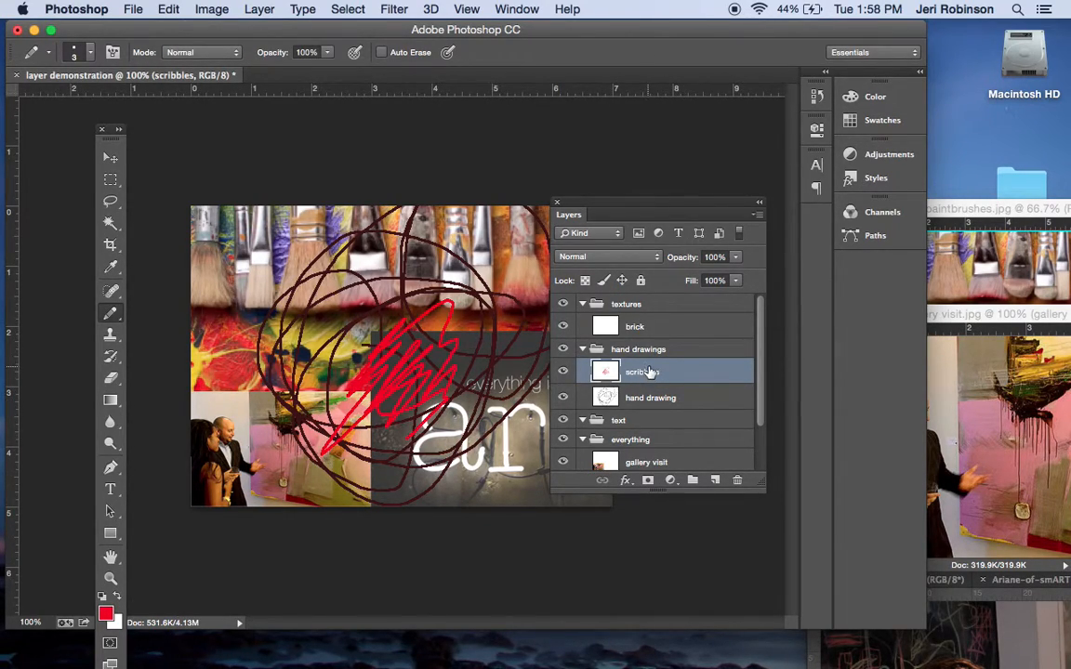
pyautogui.moveTo(649, 371)
pyautogui.mouseDown()
pyautogui.moveTo(650, 406)
pyautogui.moveTo(651, 367)
pyautogui.mouseUp()
pyautogui.click(583, 350)
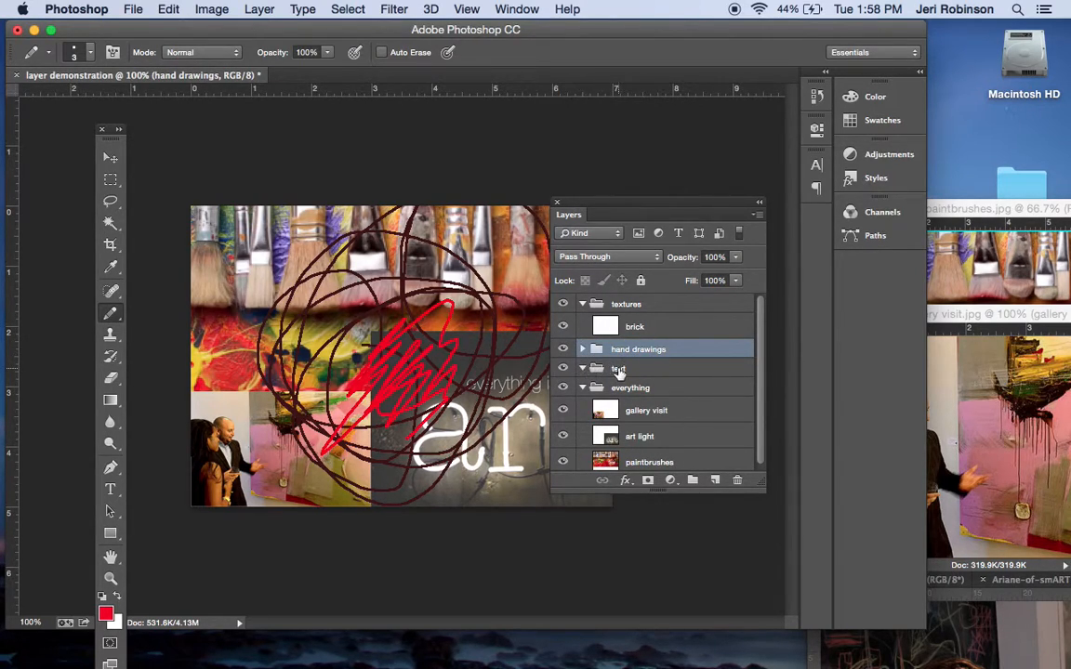
# Add a red Arial text box reading "newlayer" inside the text group and set its size to 36 pt
pyautogui.click(616, 369)
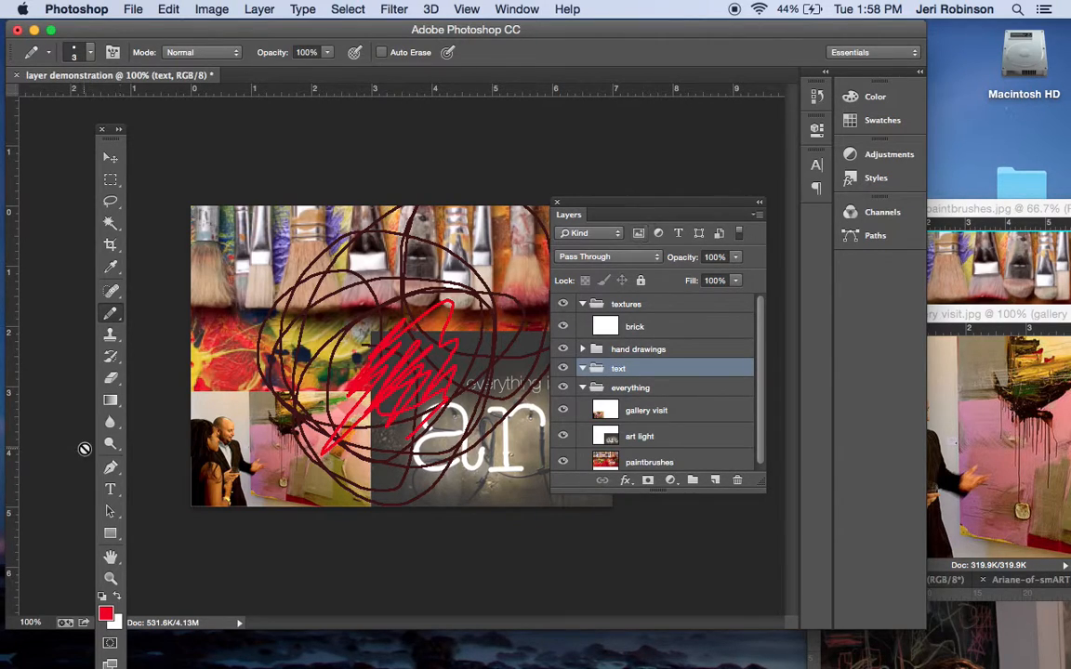
pyautogui.click(110, 489)
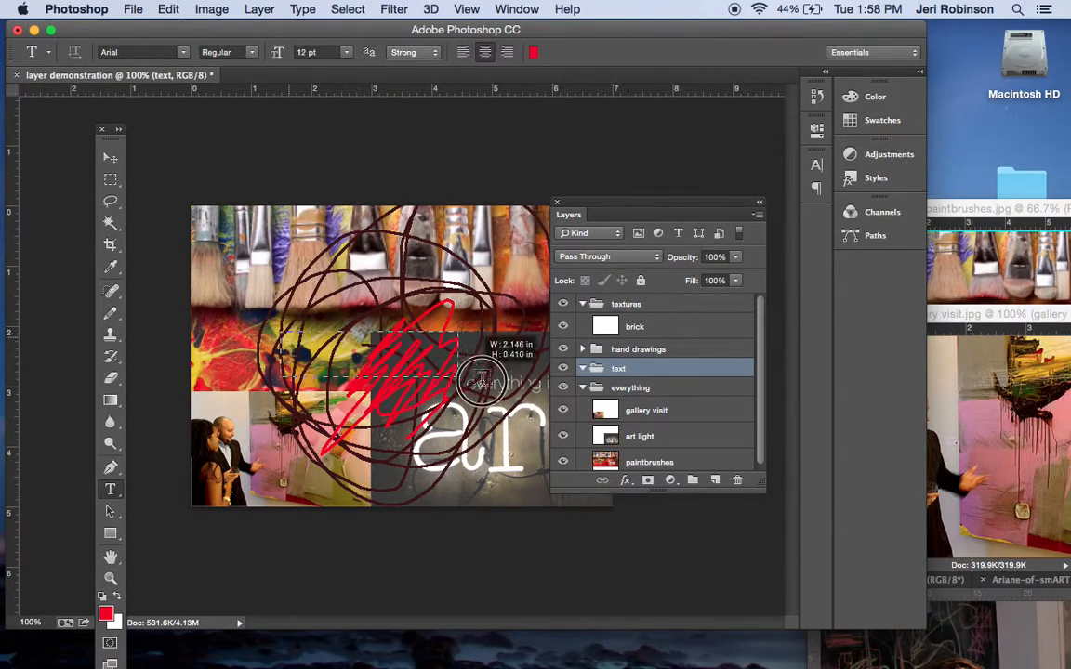
pyautogui.moveTo(281, 332); pyautogui.dragTo(485, 428)
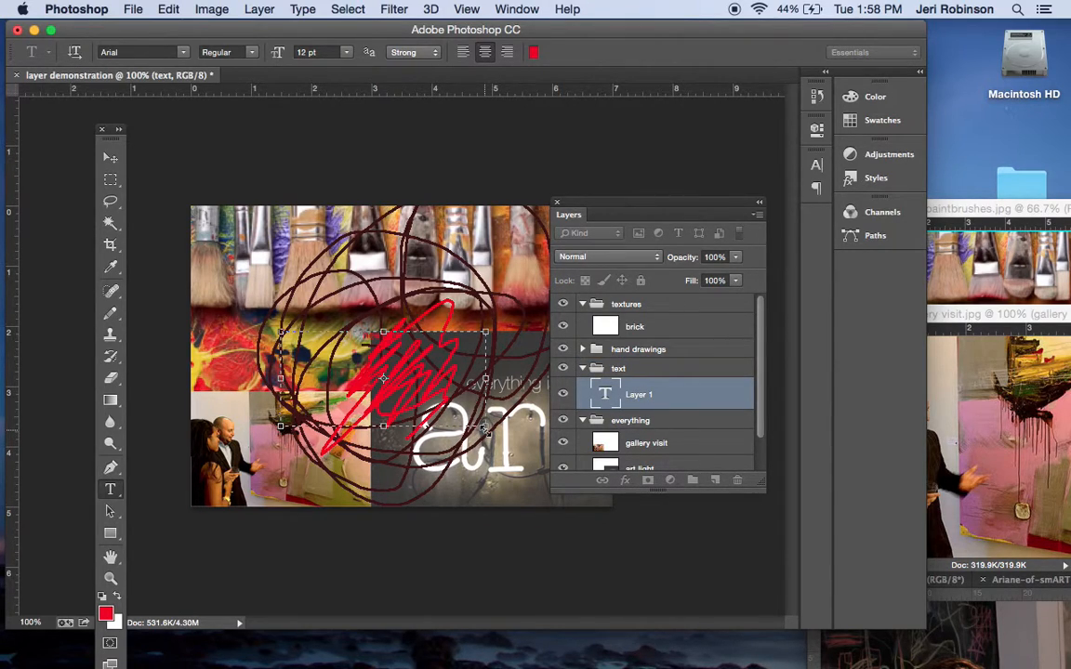
pyautogui.moveTo(410, 344); pyautogui.dragTo(309, 305)
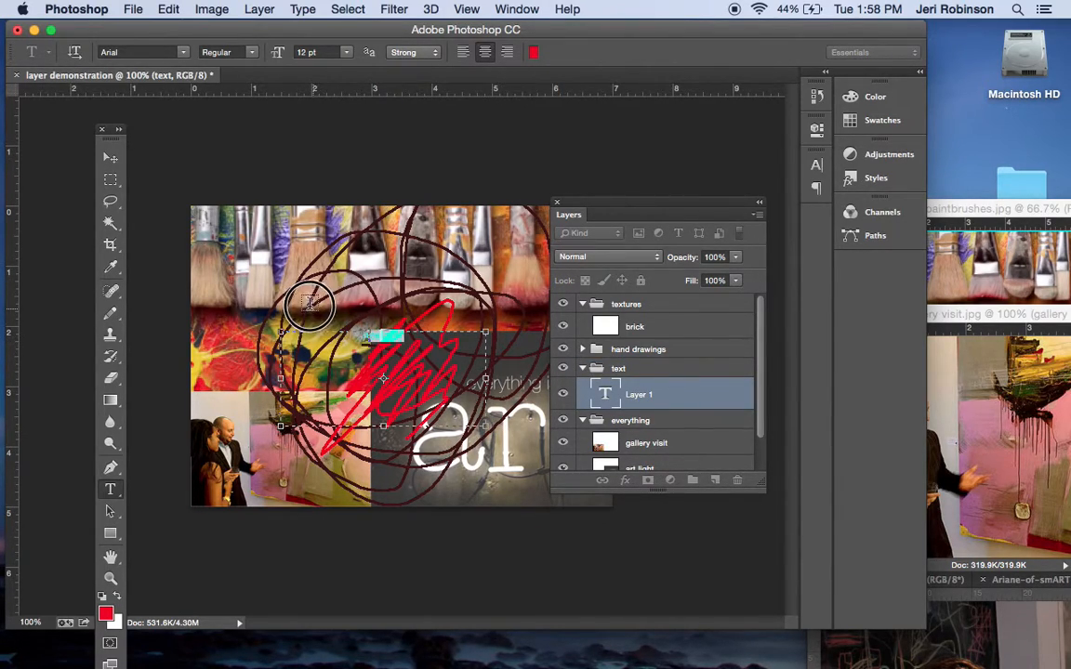
pyautogui.click(316, 52)
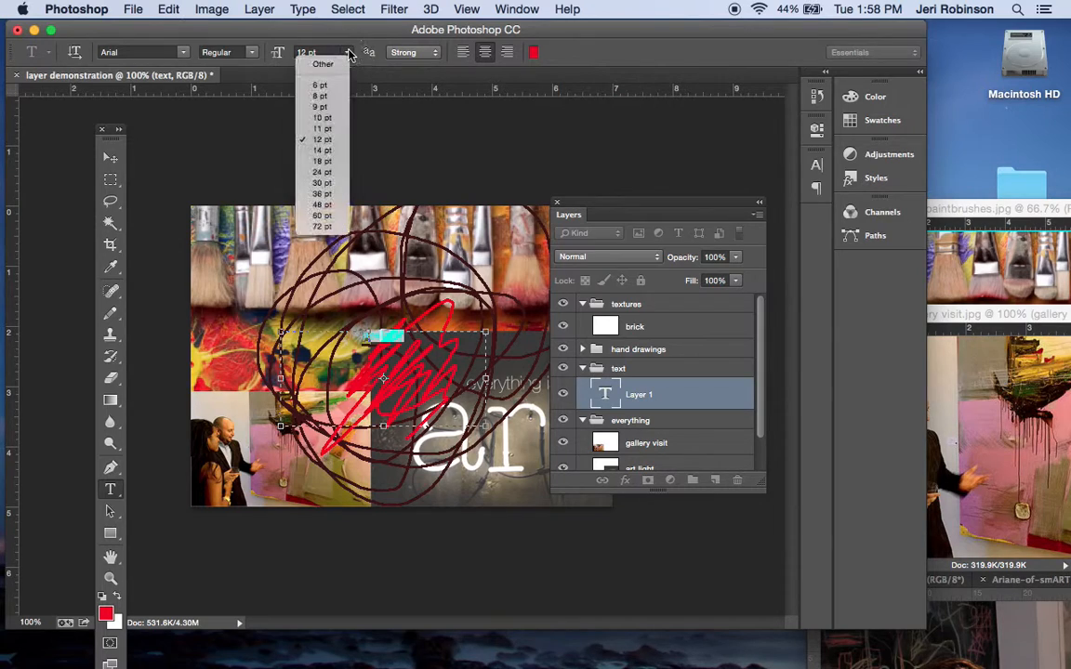
pyautogui.click(323, 195)
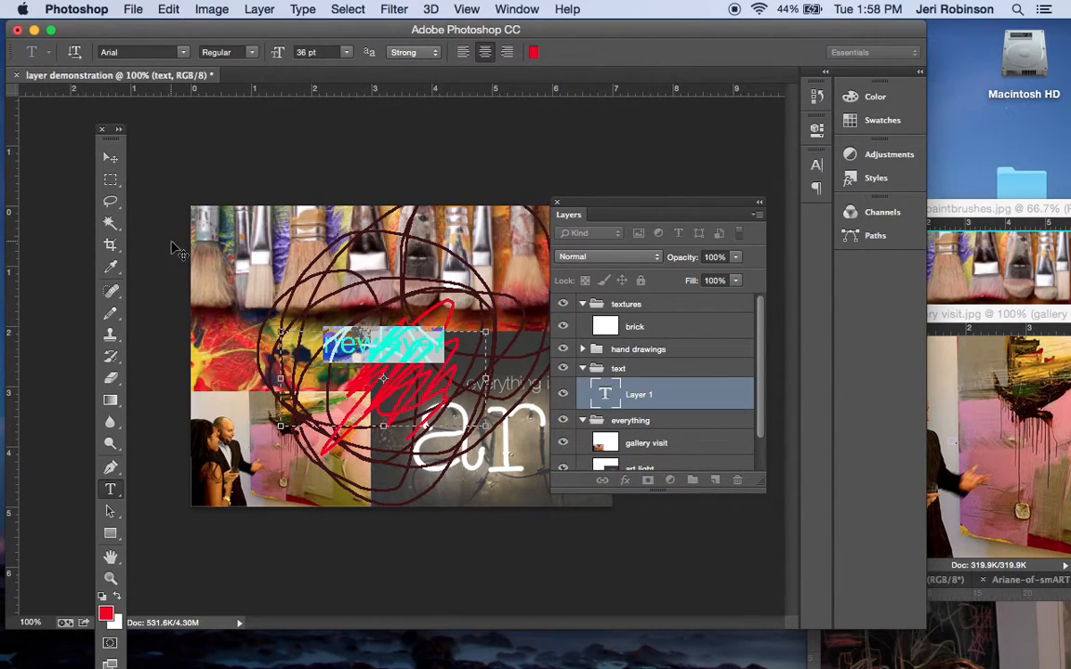
# Move the newlayer text to the upper-left part of the collage, over the paintbrushes
pyautogui.click(110, 158)
pyautogui.click(340, 337)
pyautogui.moveTo(341, 336); pyautogui.dragTo(228, 249)
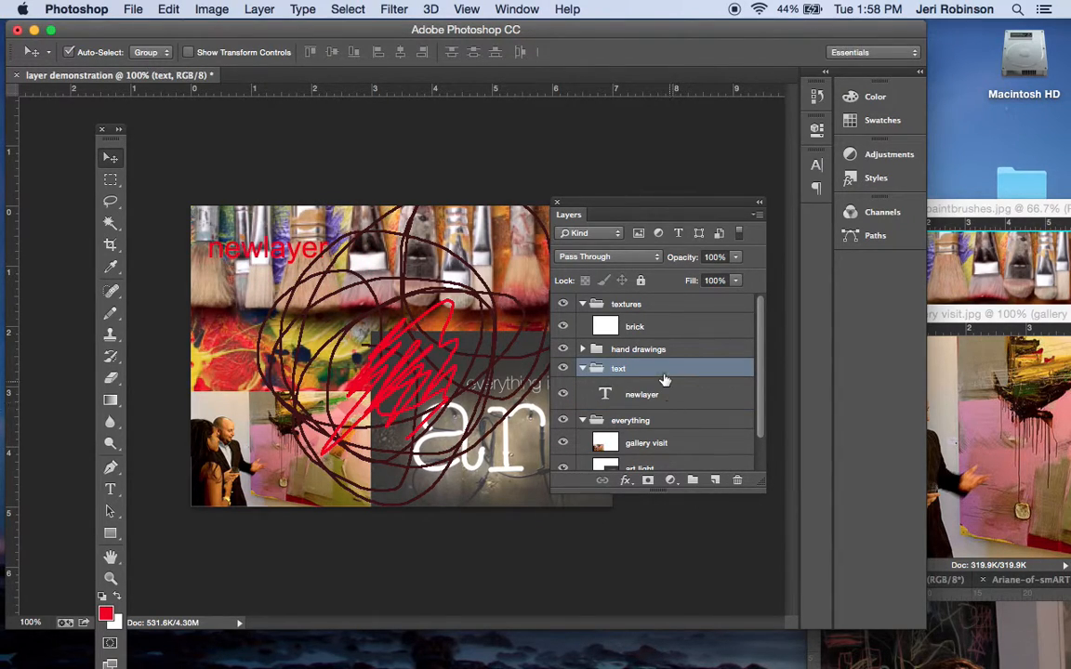
# Collapse the text, textures and everything groups
pyautogui.click(582, 368)
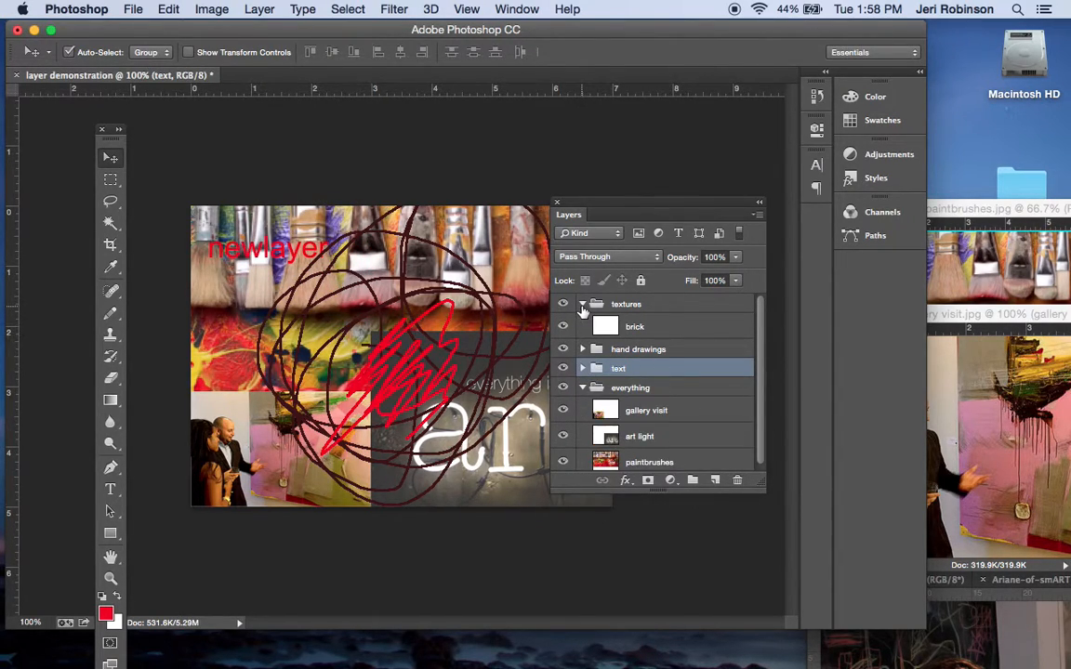
pyautogui.click(582, 305)
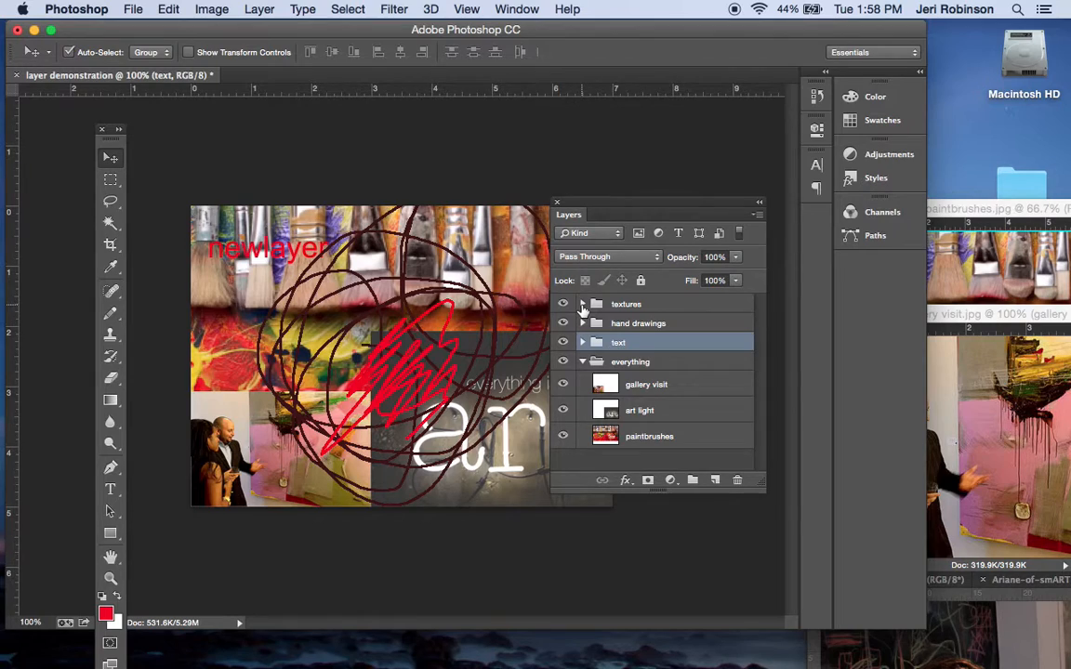
pyautogui.click(583, 363)
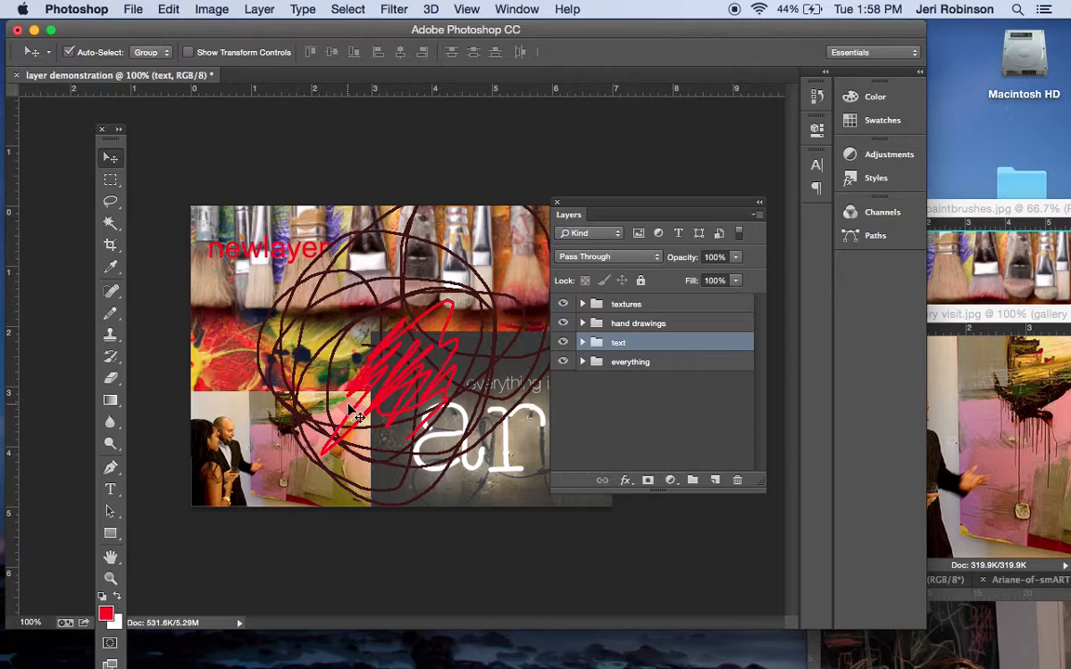
# Take gallery visit, art light and paintbrushes out of the everything group, stacking each in turn above all other layers
pyautogui.click(583, 362)
pyautogui.moveTo(648, 390); pyautogui.dragTo(633, 298)
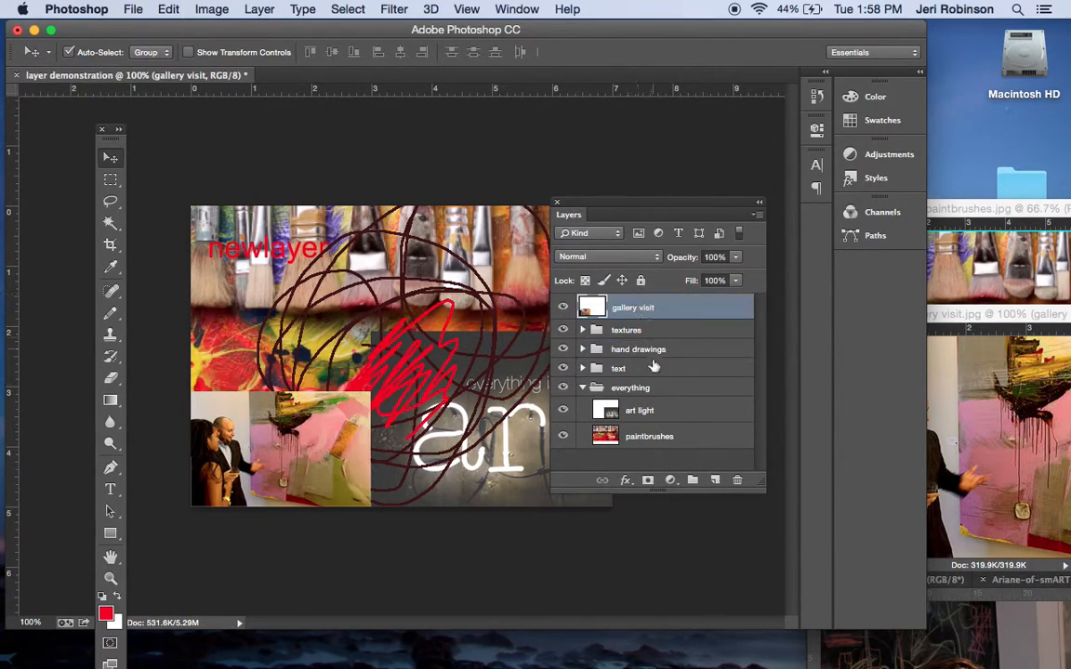
pyautogui.moveTo(641, 410); pyautogui.dragTo(636, 314)
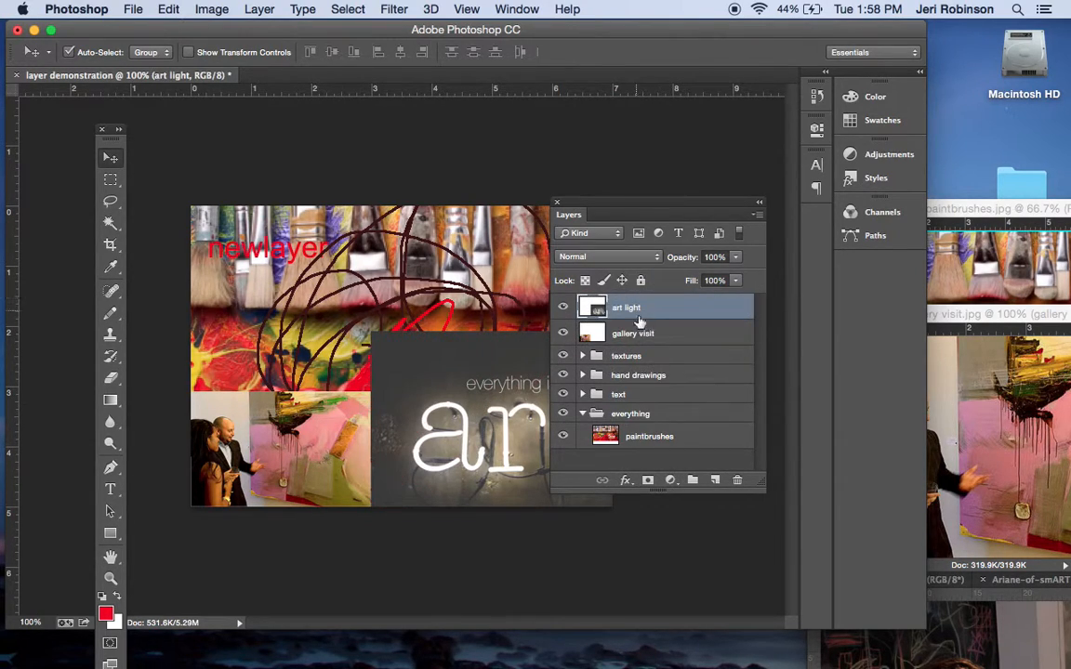
pyautogui.moveTo(649, 437)
pyautogui.mouseDown()
pyautogui.moveTo(633, 287)
pyautogui.moveTo(641, 303)
pyautogui.mouseUp()
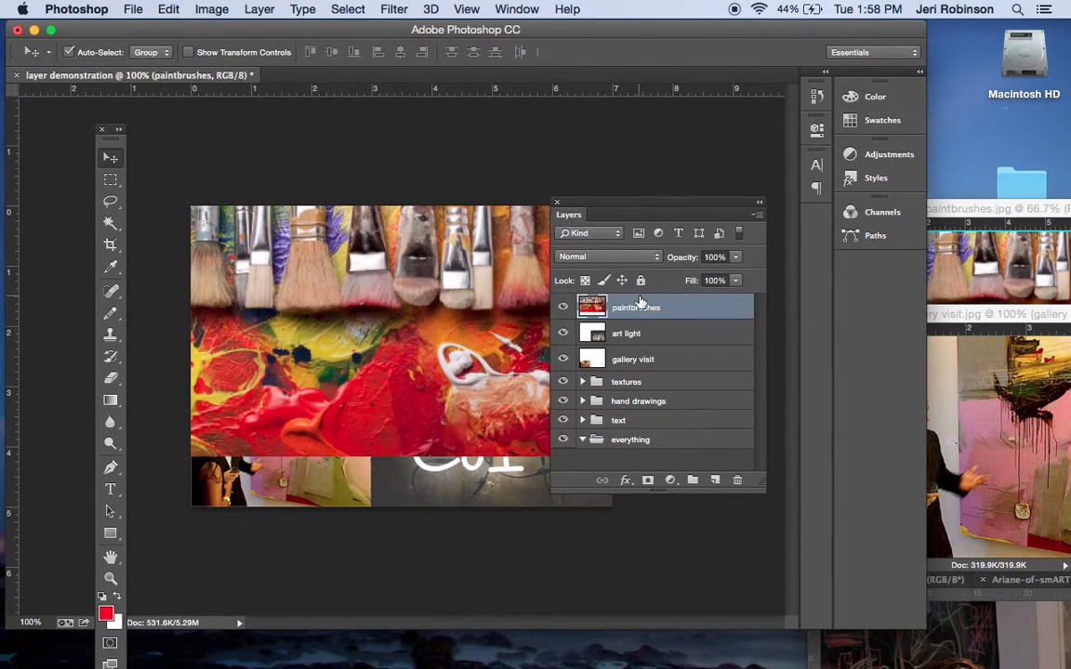
# Delete the empty everything group and move the paintbrushes layer below gallery visit
pyautogui.moveTo(629, 440); pyautogui.dragTo(738, 490)
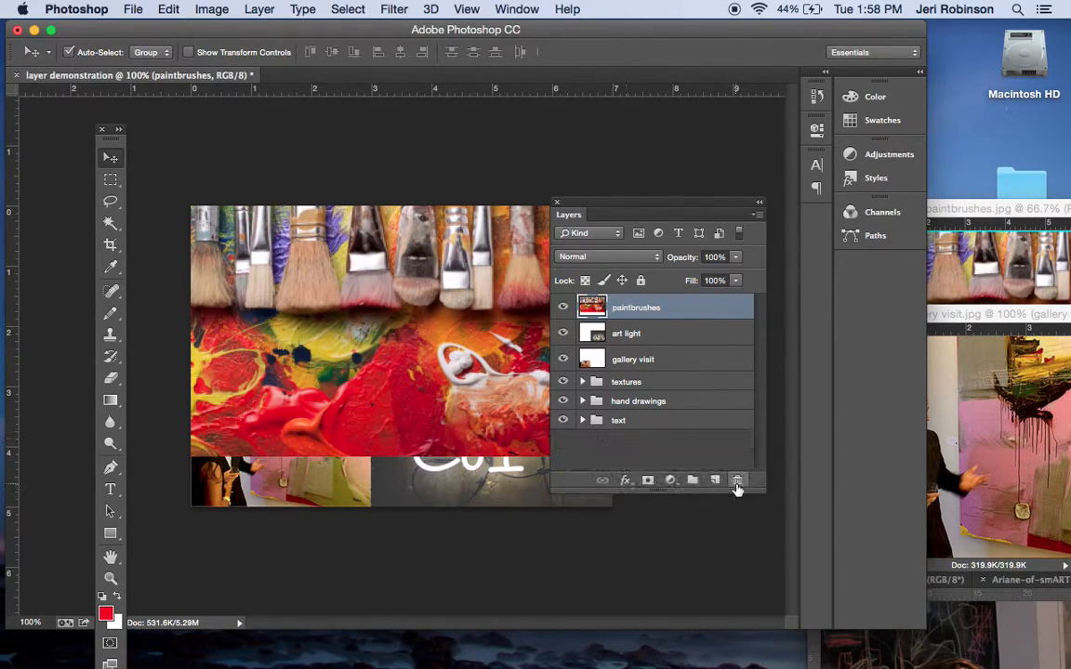
pyautogui.moveTo(633, 312); pyautogui.dragTo(636, 381)
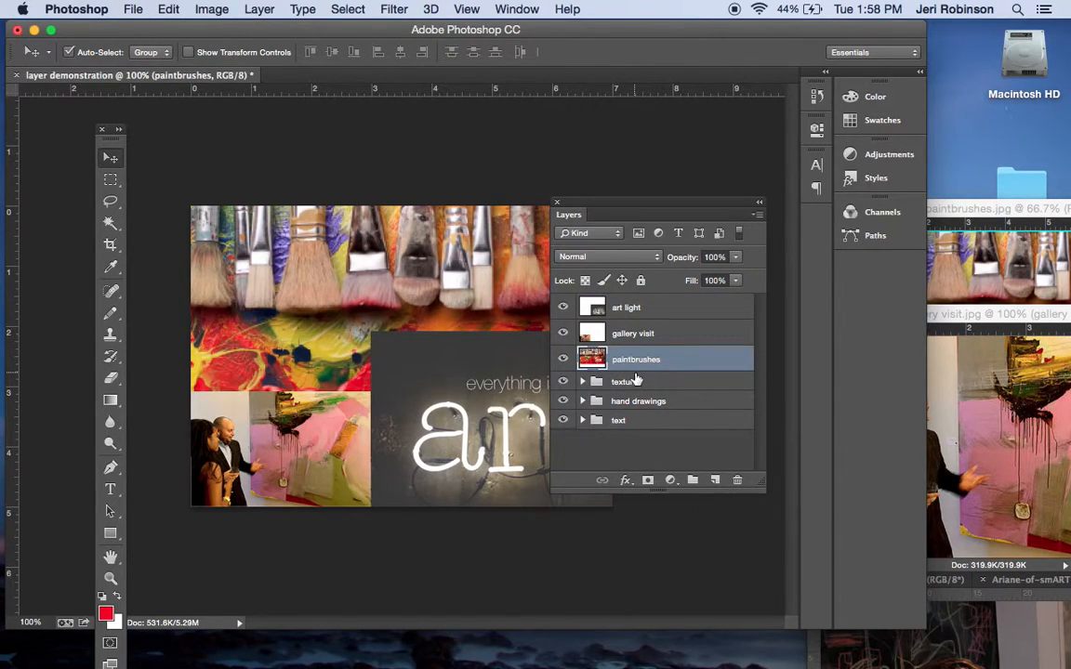
# Switch to QuickTime Player, quit it and set its screen recording to save as LayersVideo.mov in the owner's folder on the Desktop, extension shown
pyautogui.moveTo(541, 666)
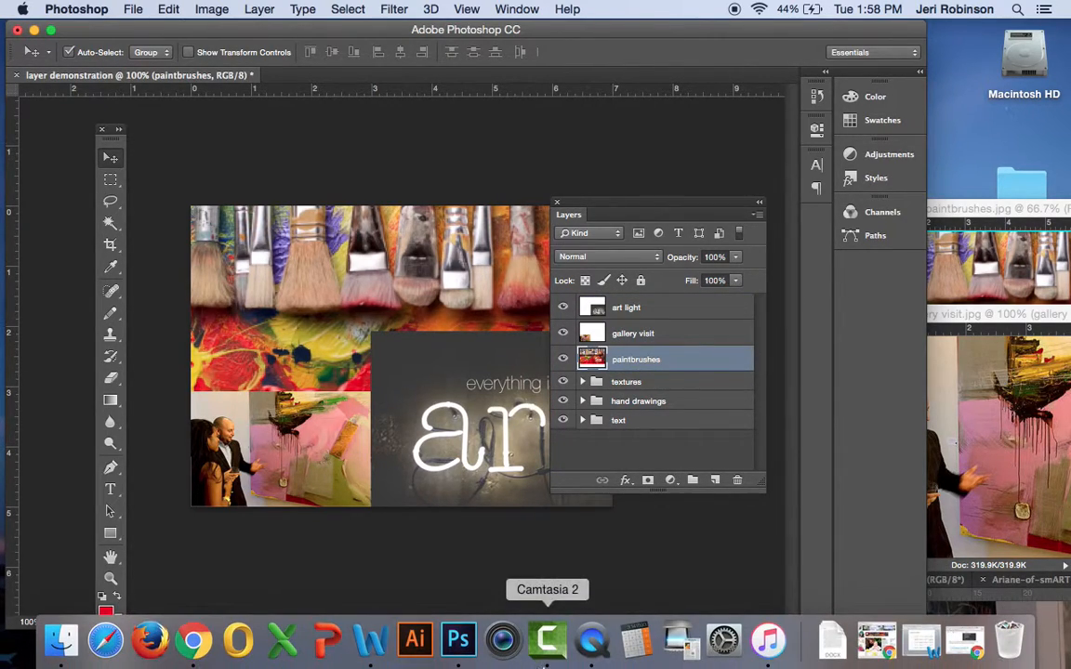
pyautogui.click(596, 662)
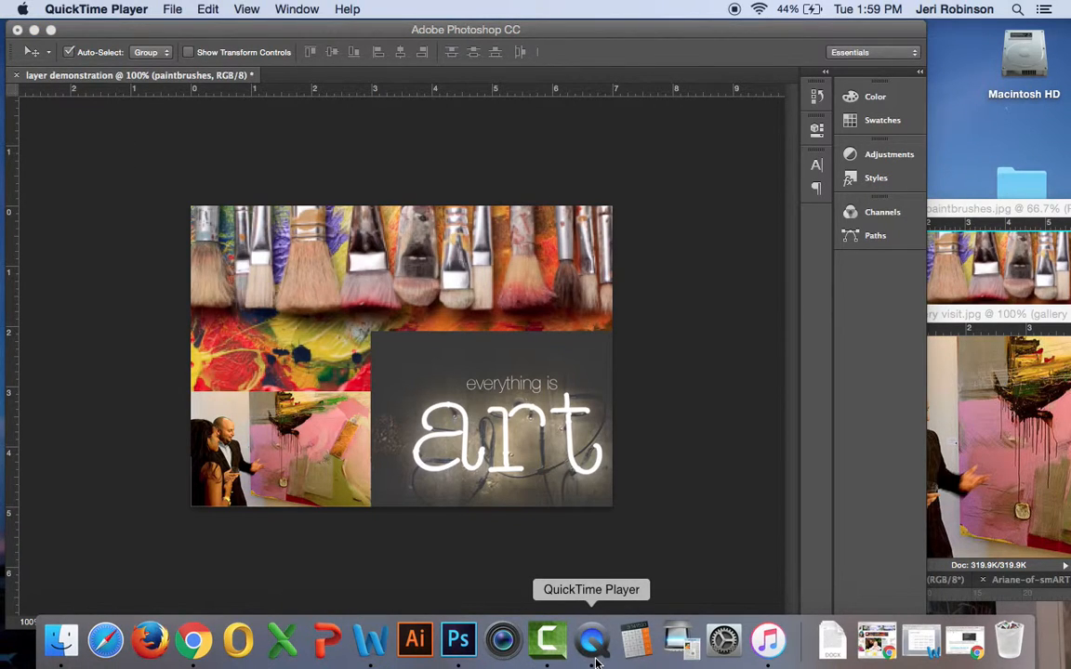
pyautogui.press('super+q')
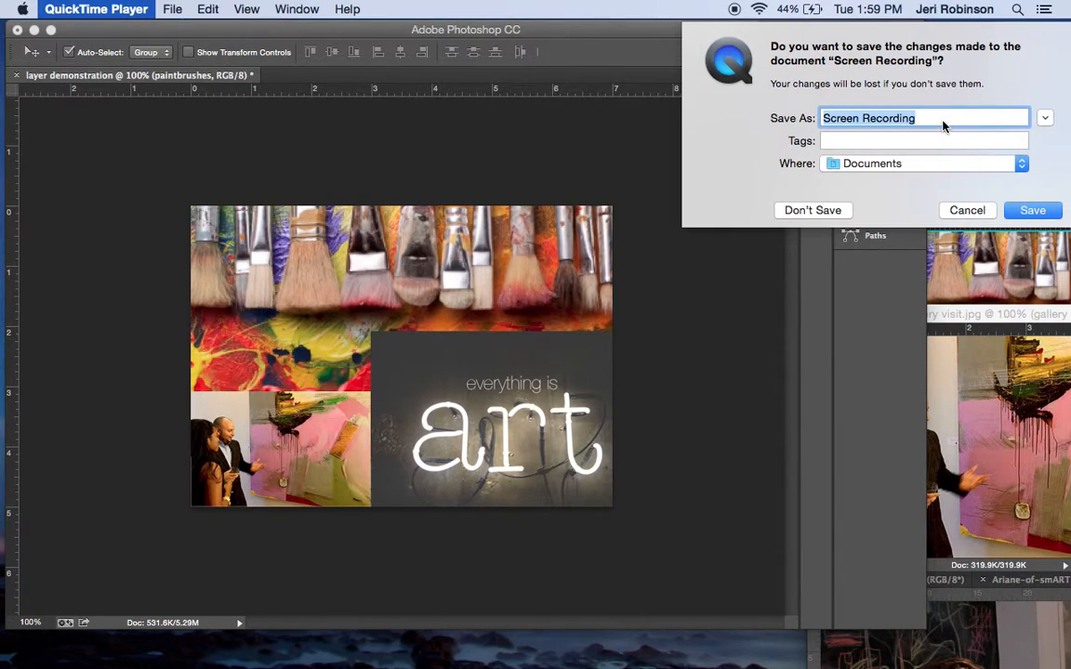
pyautogui.write('LayersVideo')
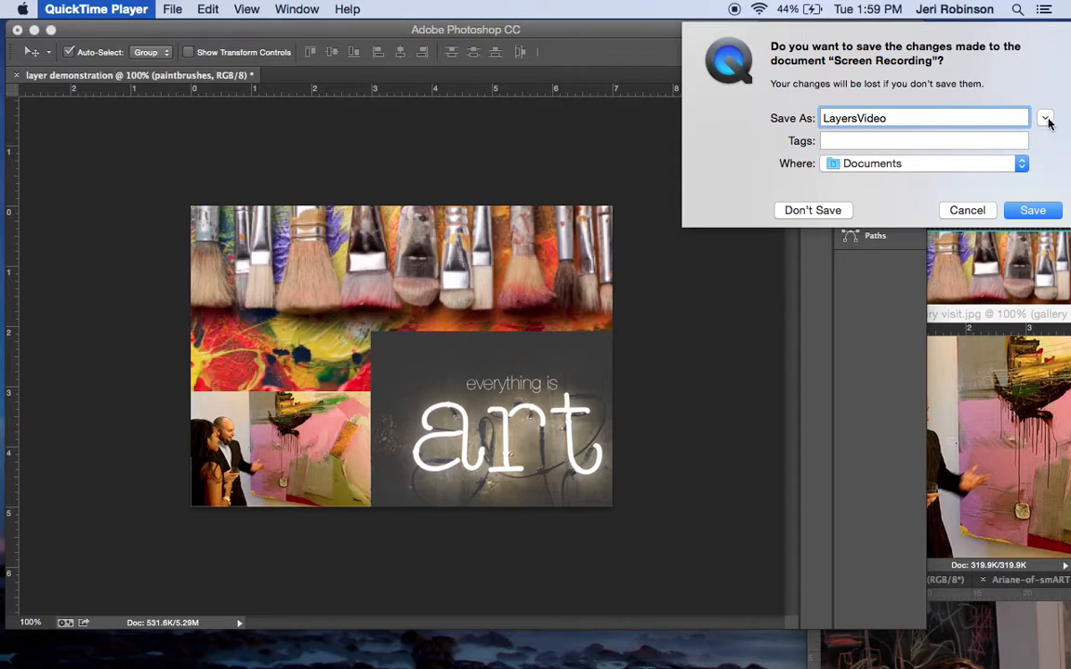
pyautogui.click(1046, 121)
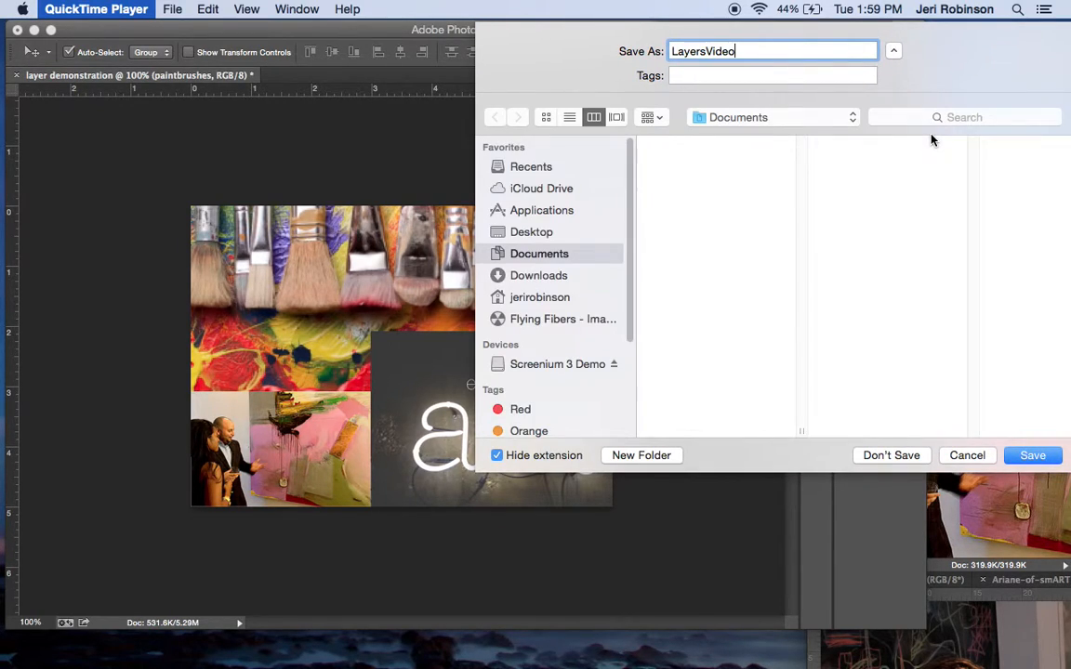
pyautogui.click(535, 233)
pyautogui.click(665, 309)
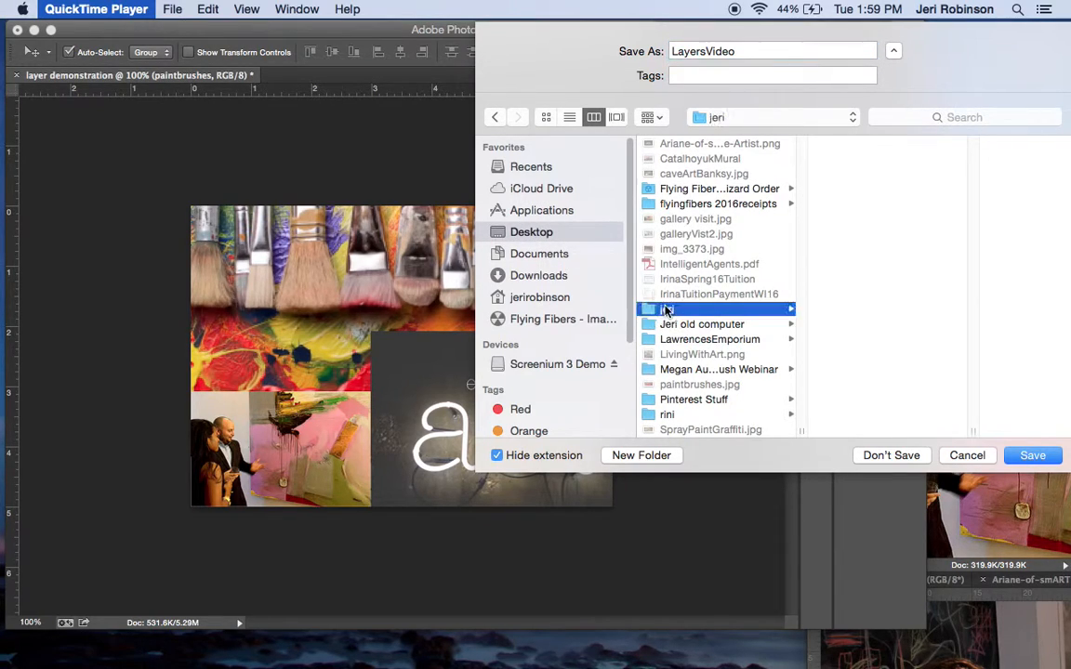
pyautogui.click(527, 455)
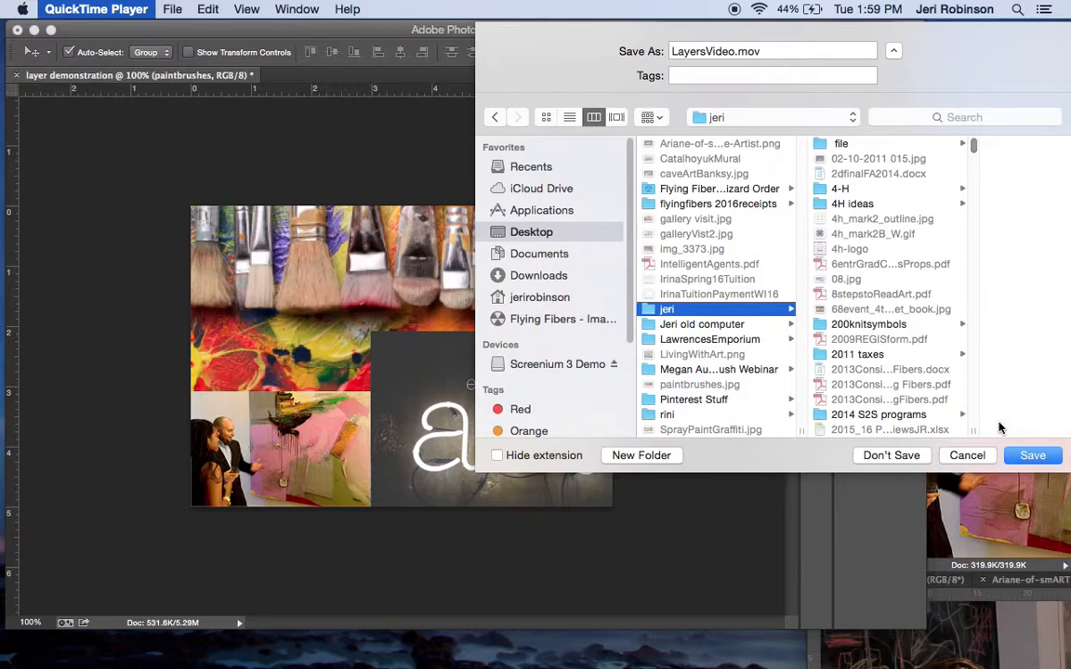